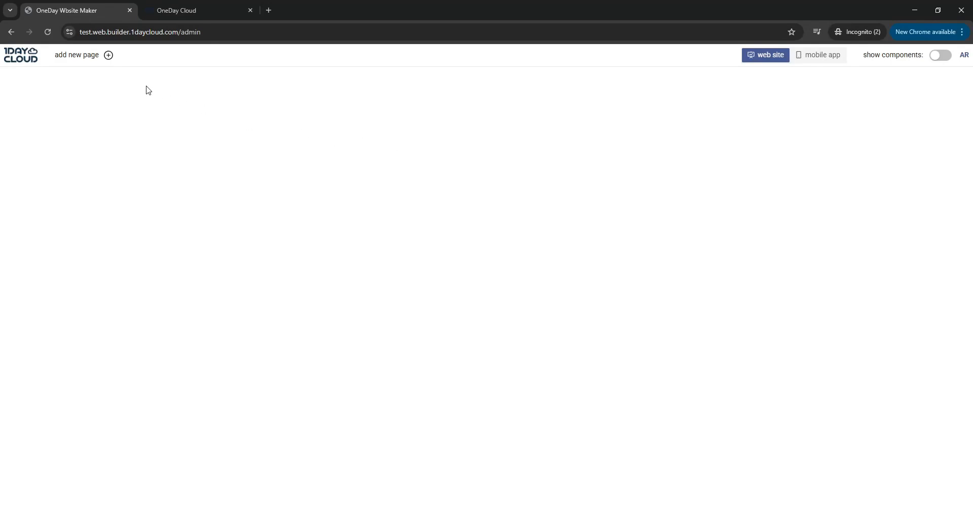
Step: Add a new page of type Layout named "Main Layout", consulting the help on the page types
left_click(108, 55)
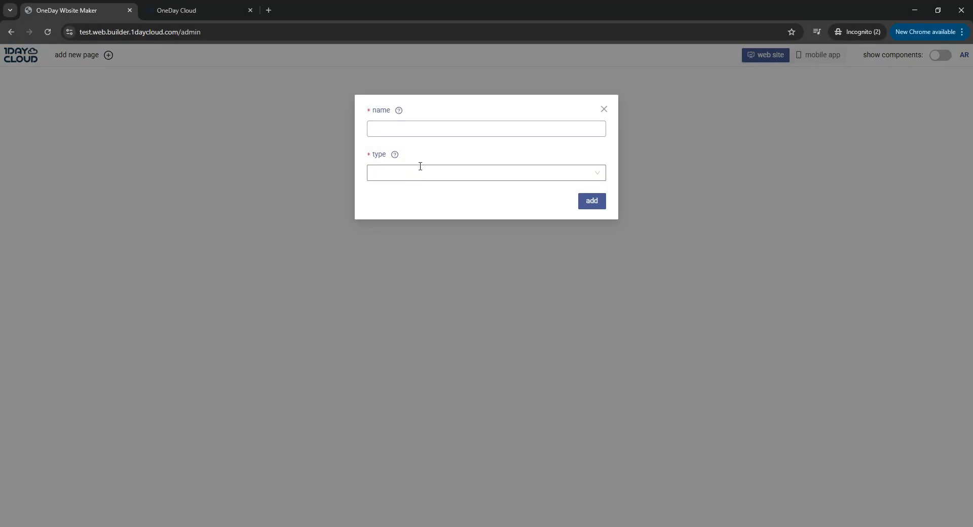
left_click(395, 155)
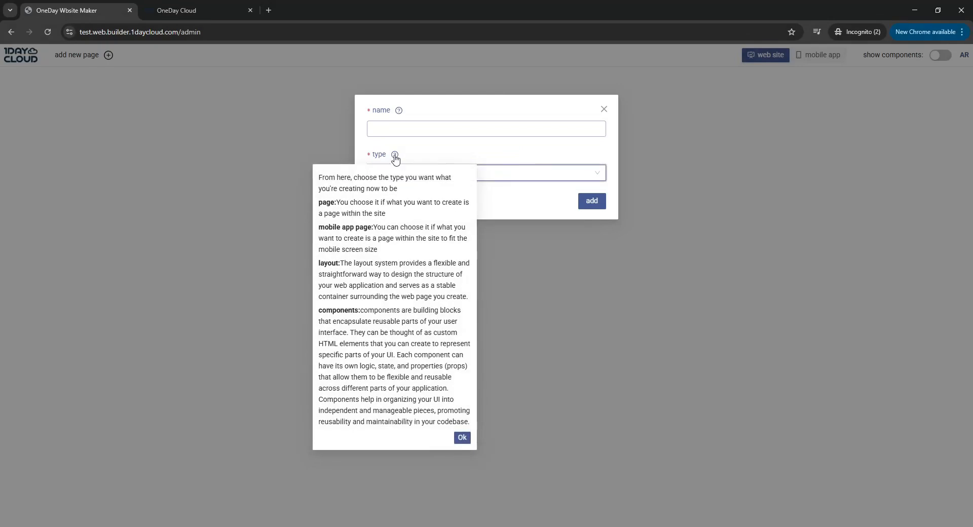
left_click(462, 437)
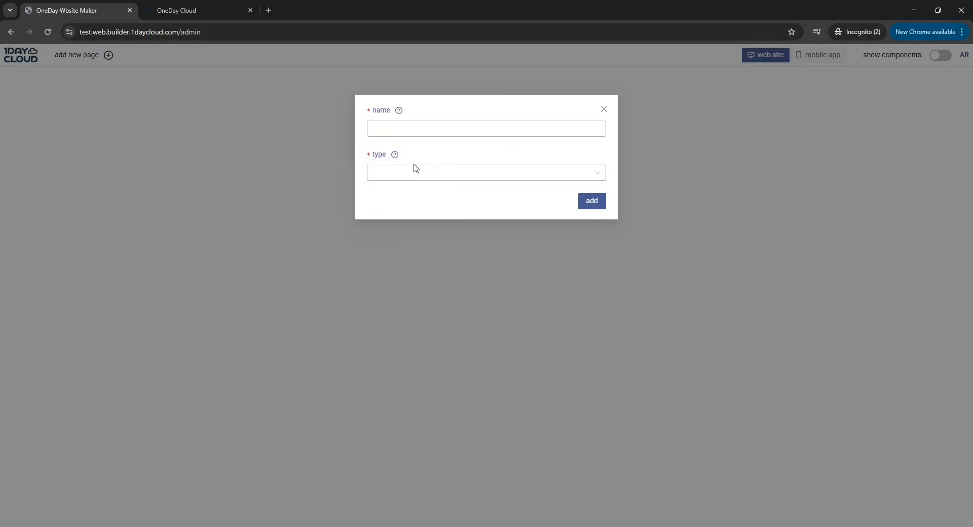
left_click(415, 174)
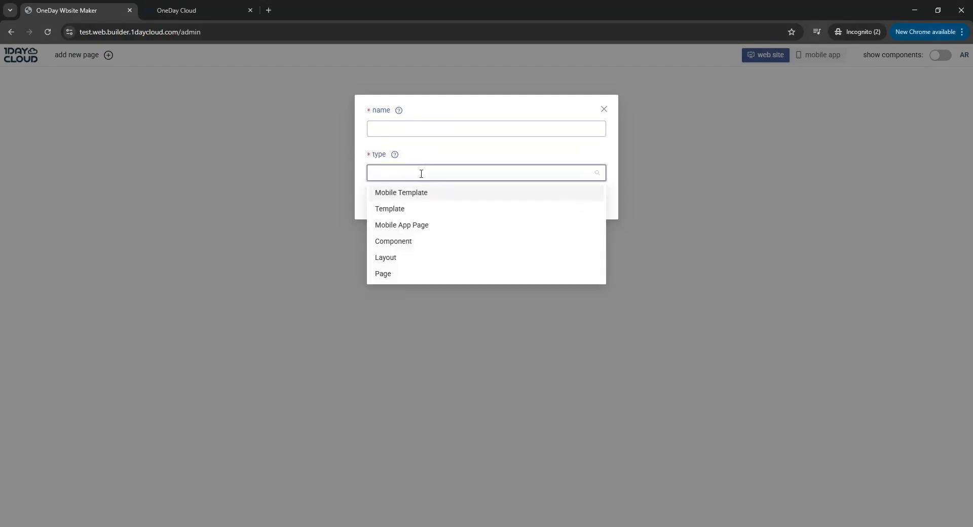
left_click(399, 259)
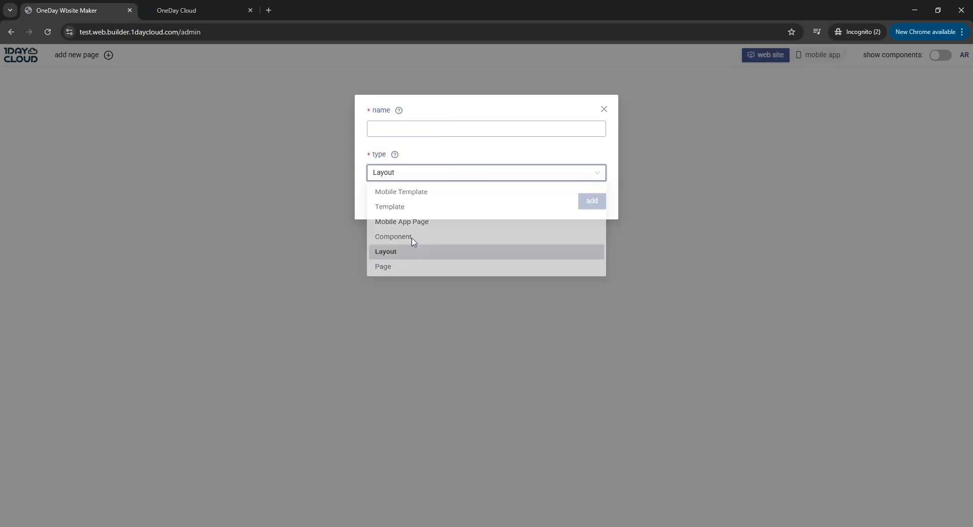
left_click(440, 151)
left_click(438, 137)
type("Main Layout")
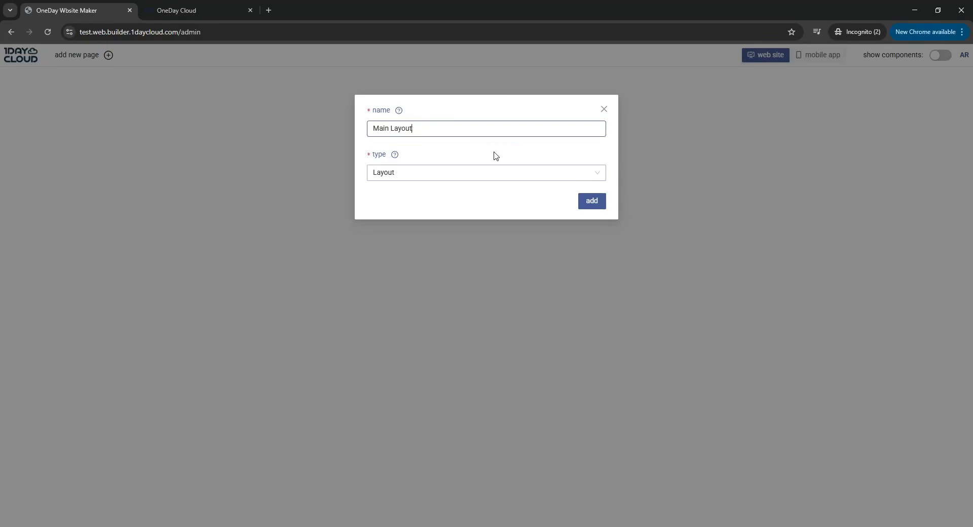
left_click(593, 203)
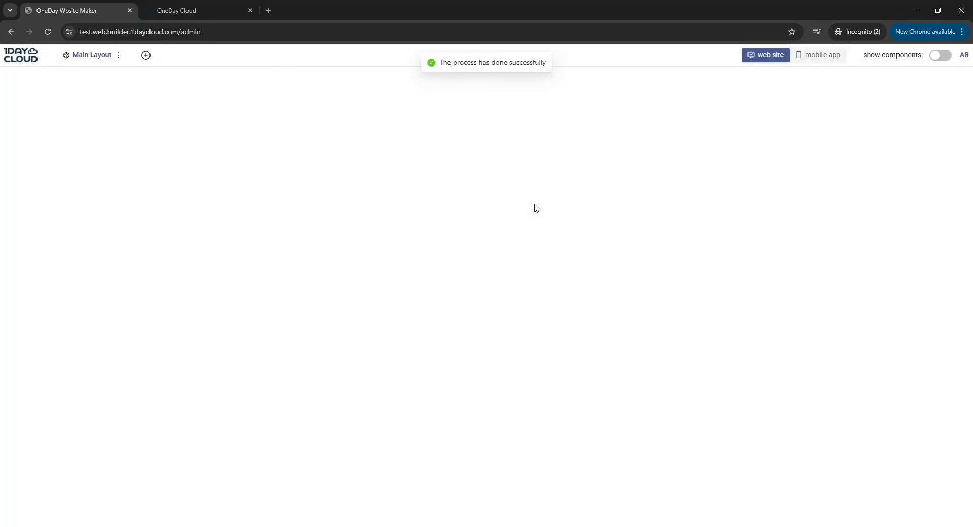
Step: Open Main Layout in the page editor, and check the site view before returning to the editor
left_click(94, 56)
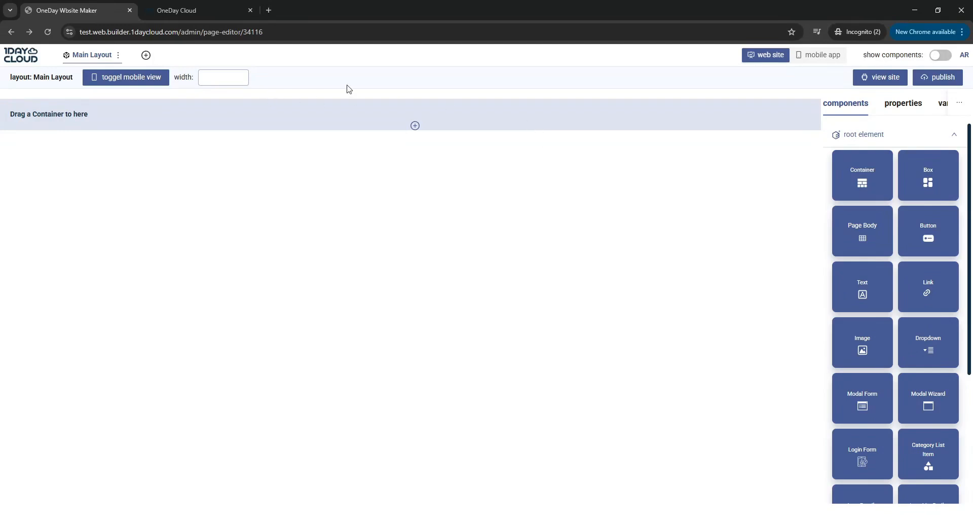
left_click(879, 80)
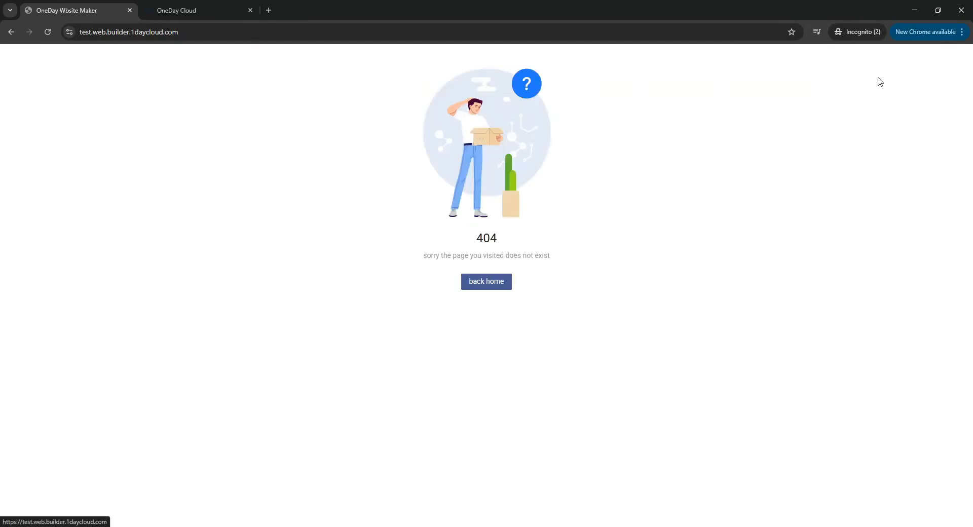
left_click(11, 32)
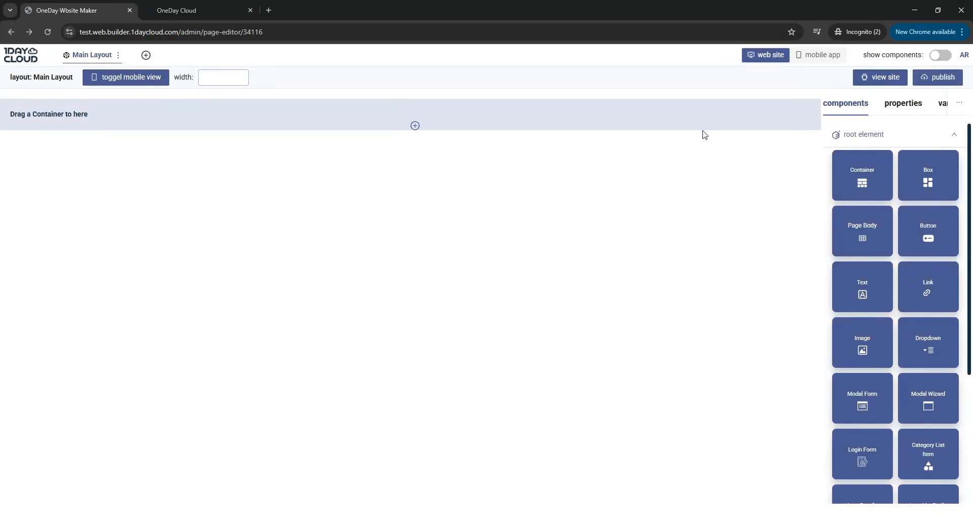
Step: Preview the empty layout in mobile view and at widths of 1200 and 800, and restore the full-width view
left_click(149, 84)
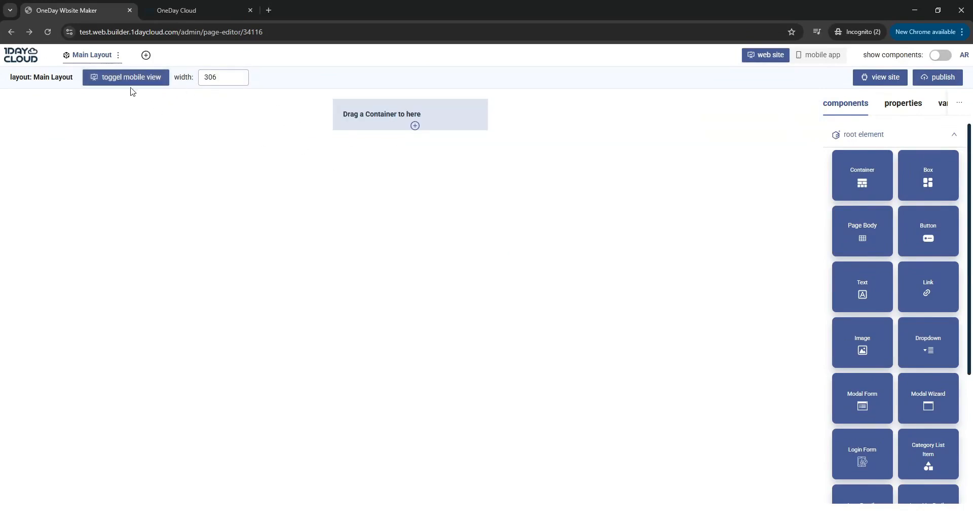
left_click(132, 84)
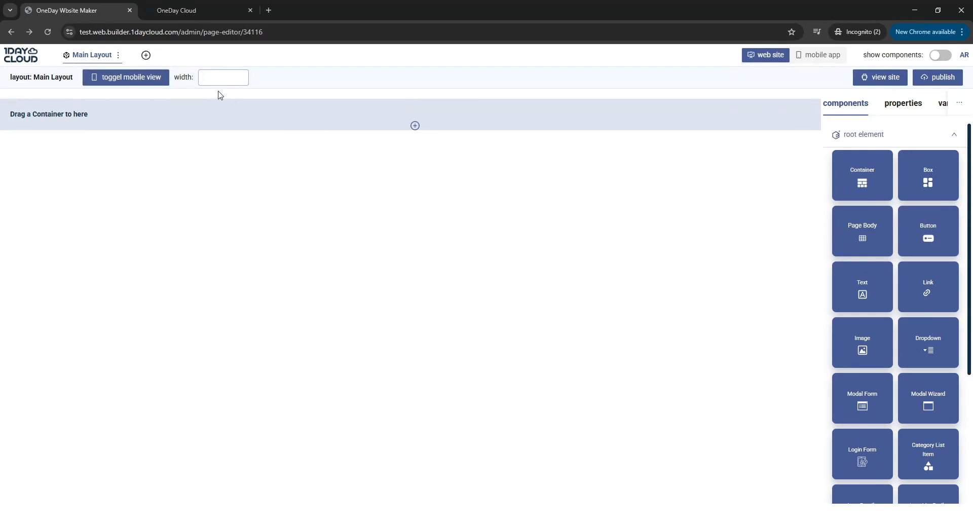
left_click(215, 76)
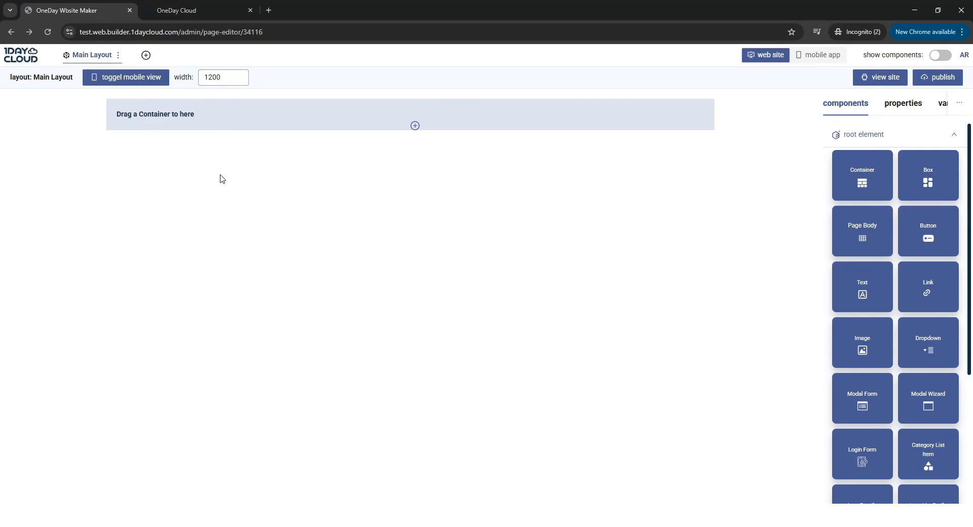
key("shift+Left")
key("shift+Left")
key("shift+Left")
type("800")
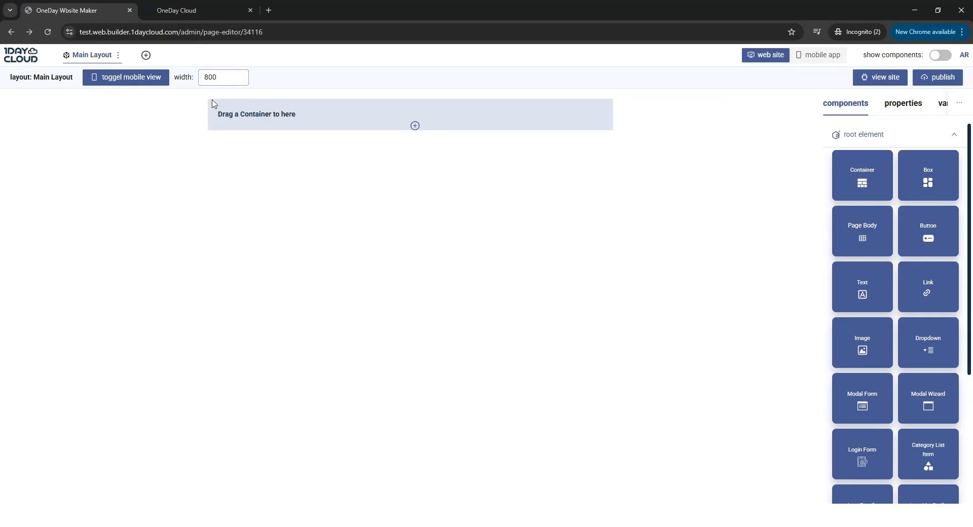
left_click(154, 80)
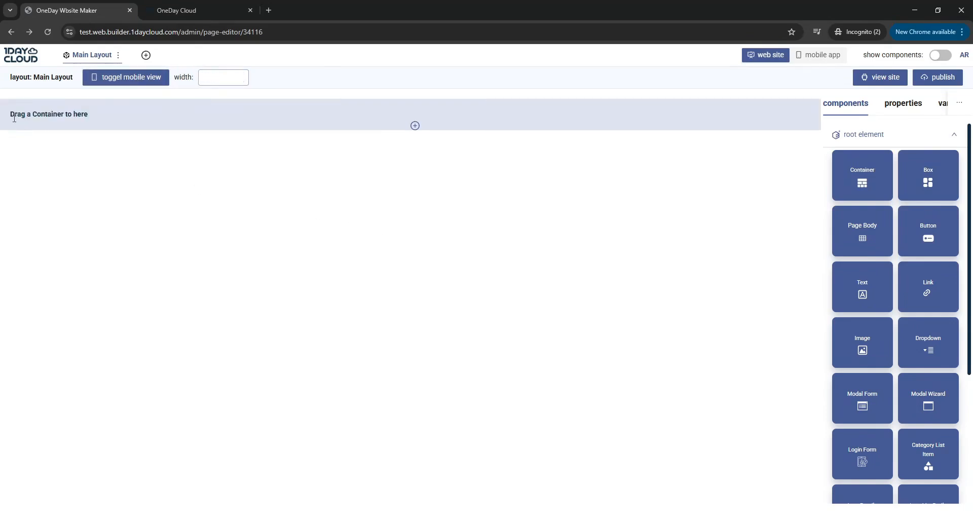
Step: Add a first container to the empty layout and check its selection outline
left_click_drag(14, 118, 109, 115)
left_click(108, 115)
mouse_move(864, 163)
left_mouse_down()
mouse_move(788, 149)
mouse_move(734, 117)
mouse_move(857, 167)
left_mouse_up()
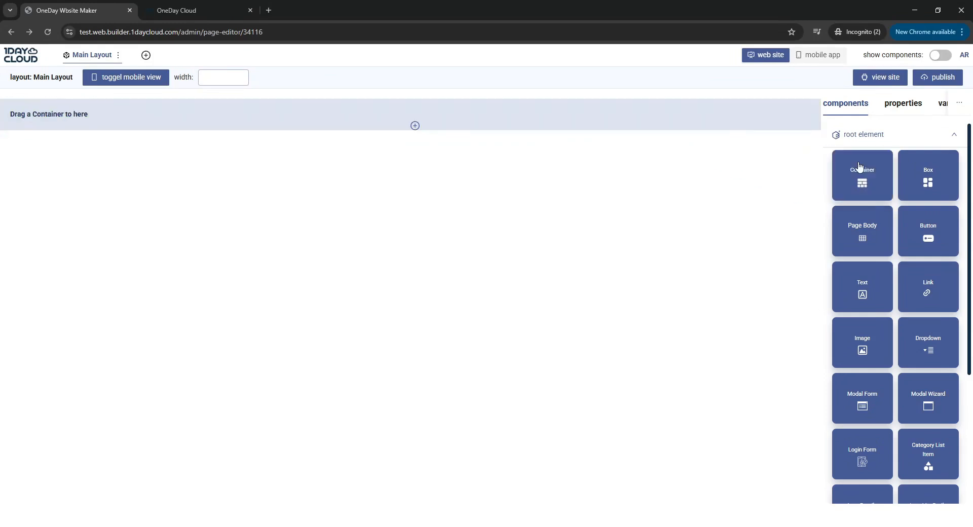
left_click(415, 127)
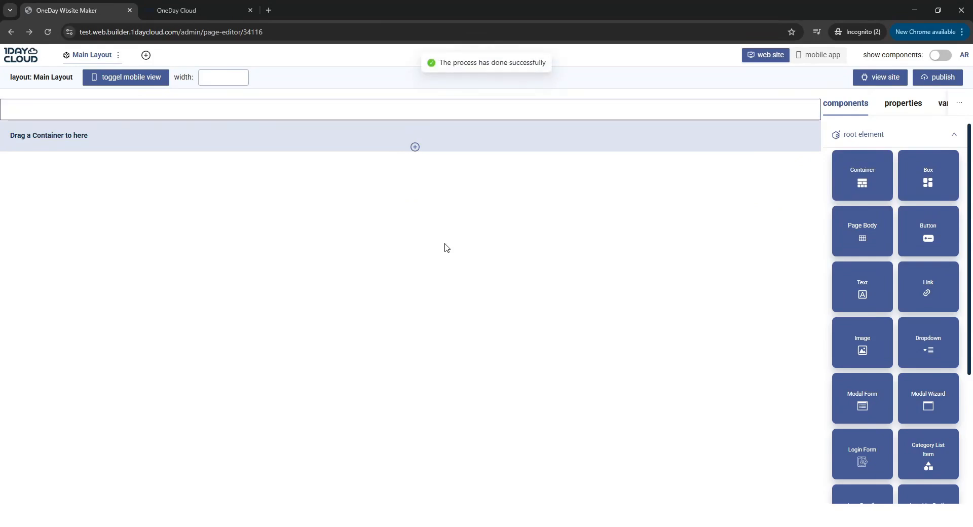
left_click(484, 112)
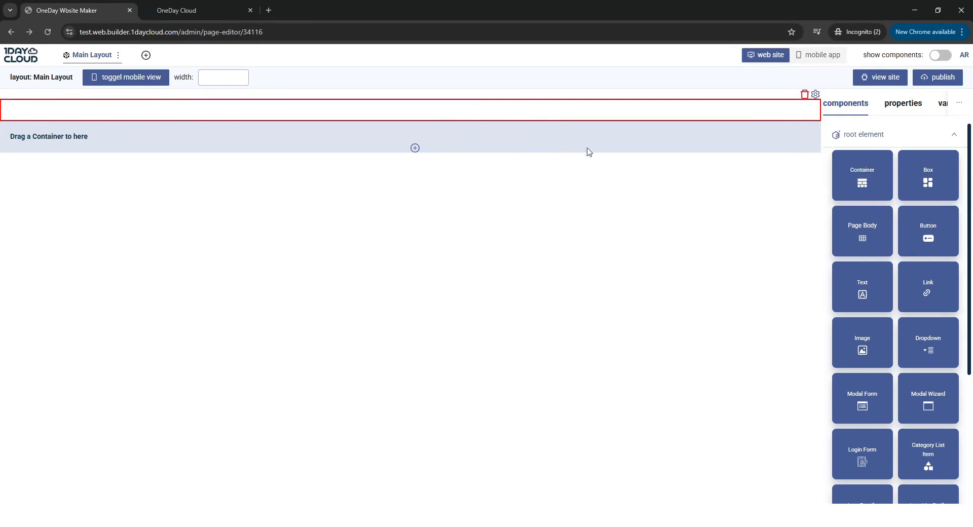
left_click(575, 211)
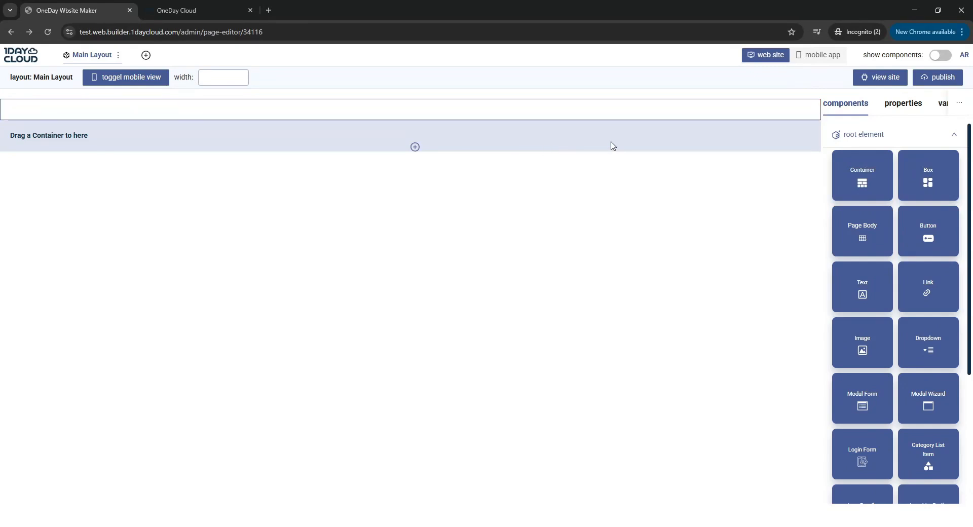
Step: Add a second container below the first one and delete it again
left_click_drag(850, 163, 695, 135)
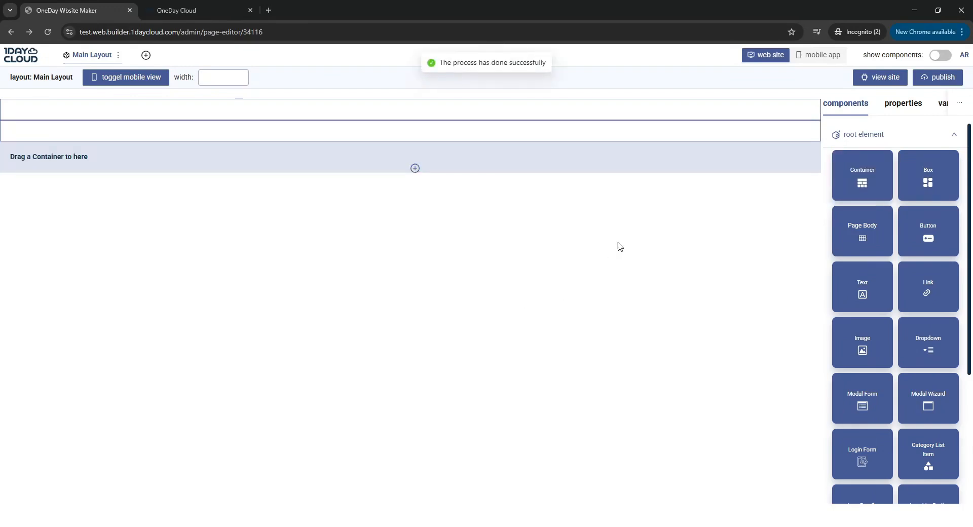
left_click(705, 139)
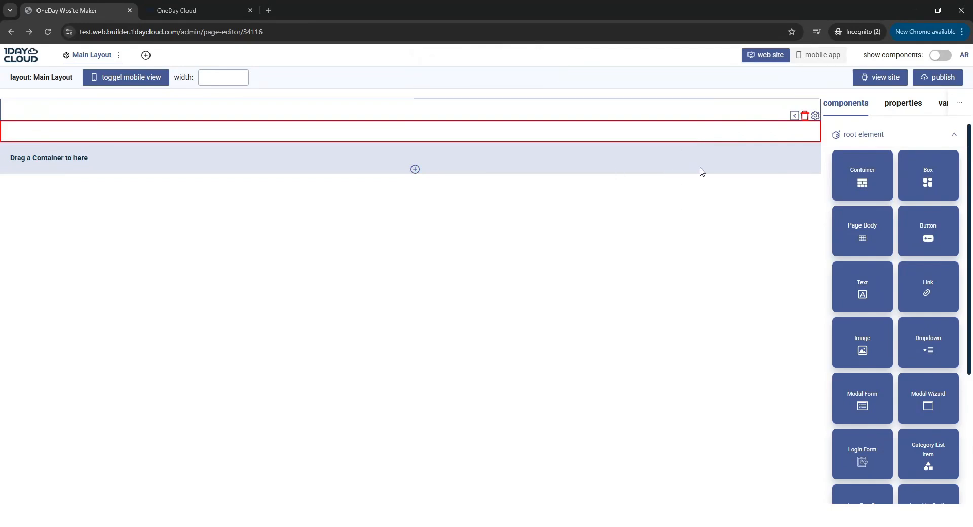
left_click(806, 117)
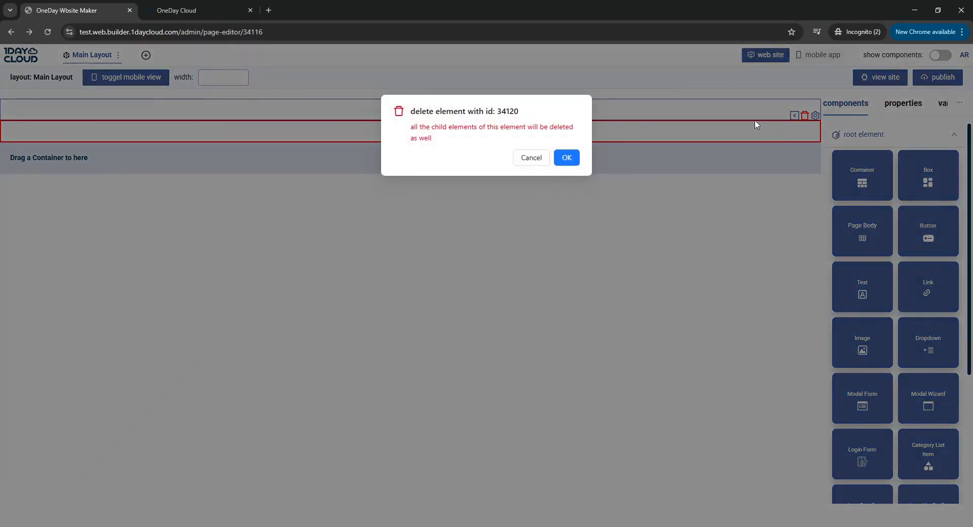
left_click(571, 158)
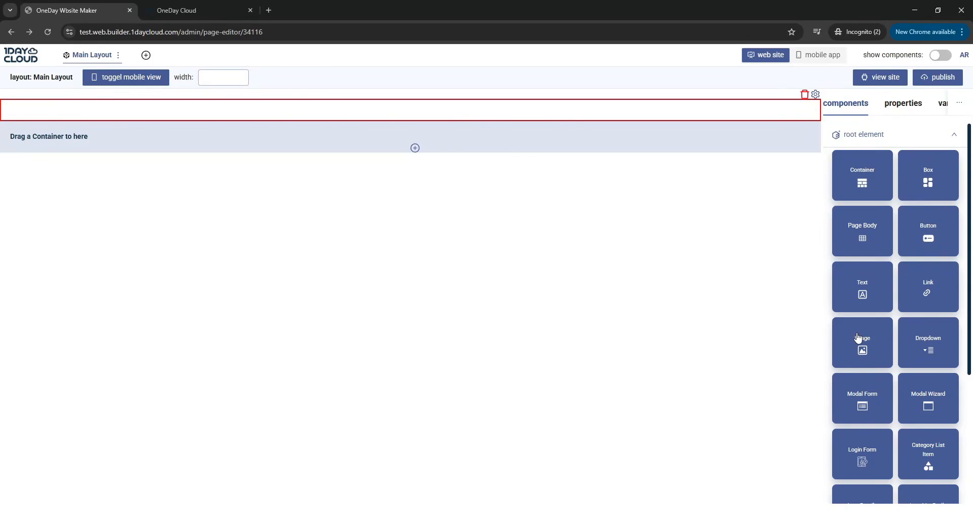
Step: Place an image in the container, with two boxes stacked below it
left_click_drag(862, 339, 493, 112)
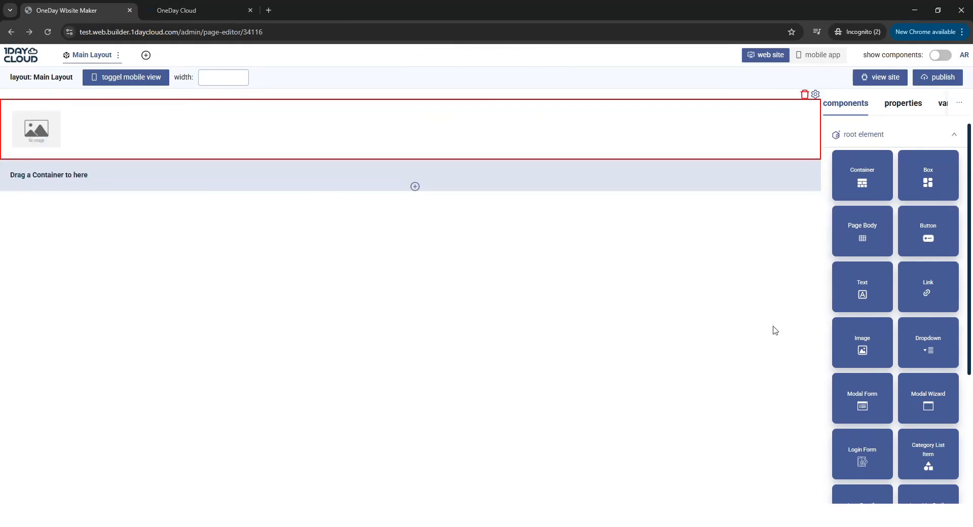
left_click_drag(928, 175, 750, 154)
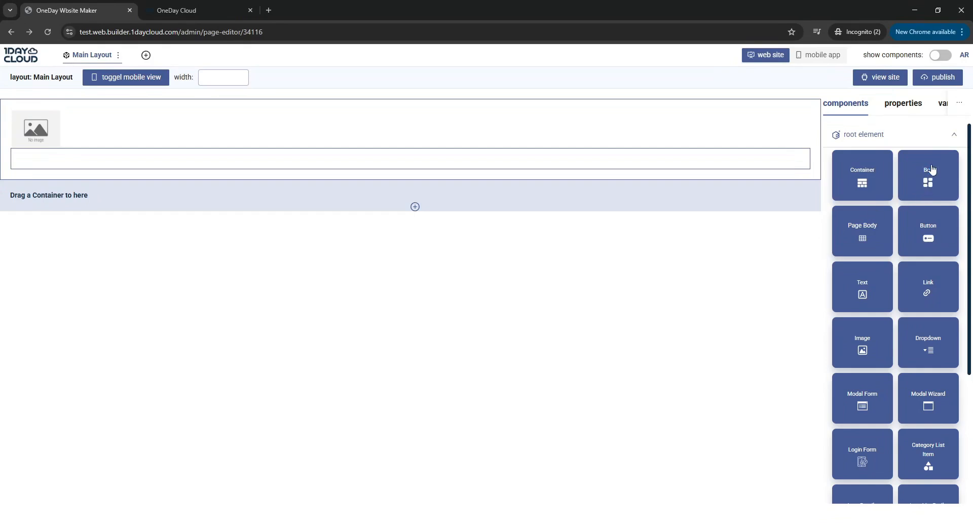
left_click_drag(928, 175, 793, 177)
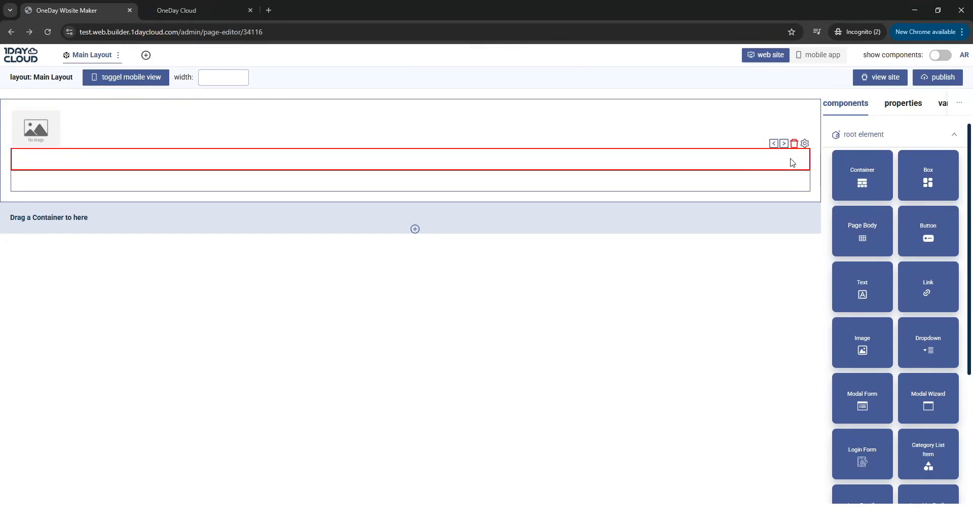
Step: Add three links to the upper box, and a button and a dropdown to the lower box
left_click_drag(928, 279, 725, 158)
left_click_drag(931, 281, 678, 167)
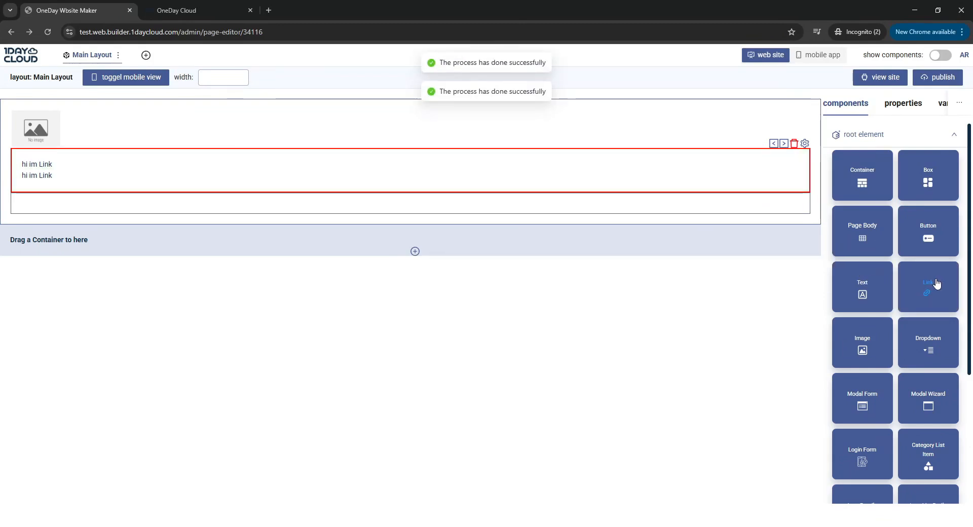
left_click_drag(933, 282, 628, 217)
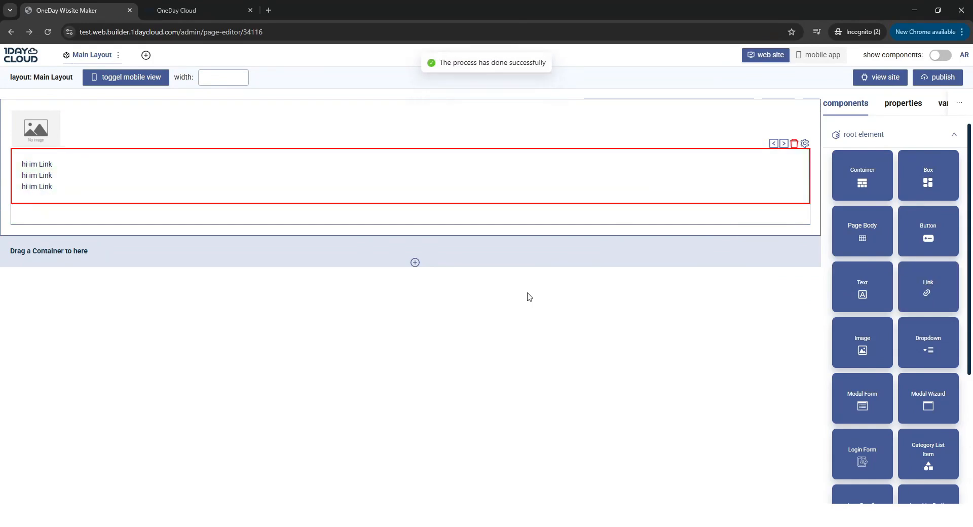
left_click_drag(927, 225, 768, 221)
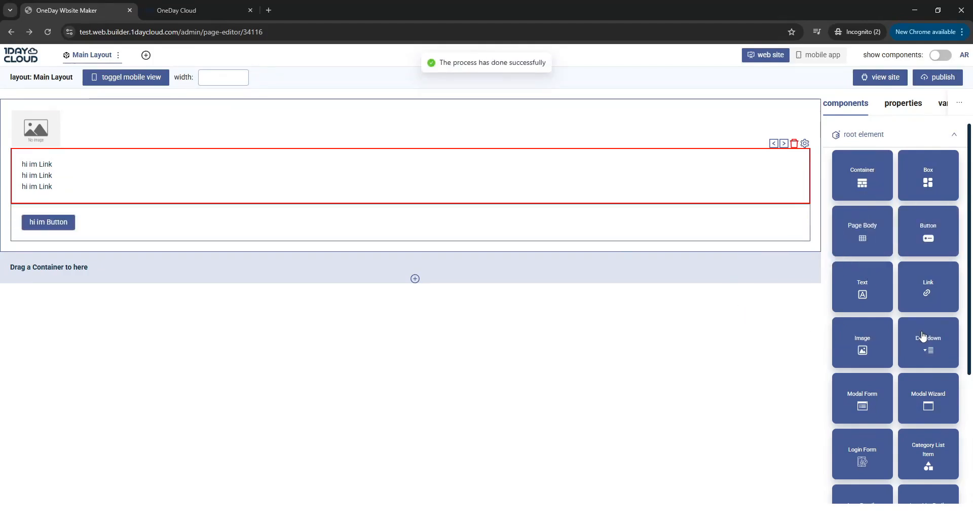
left_click_drag(923, 337, 724, 299)
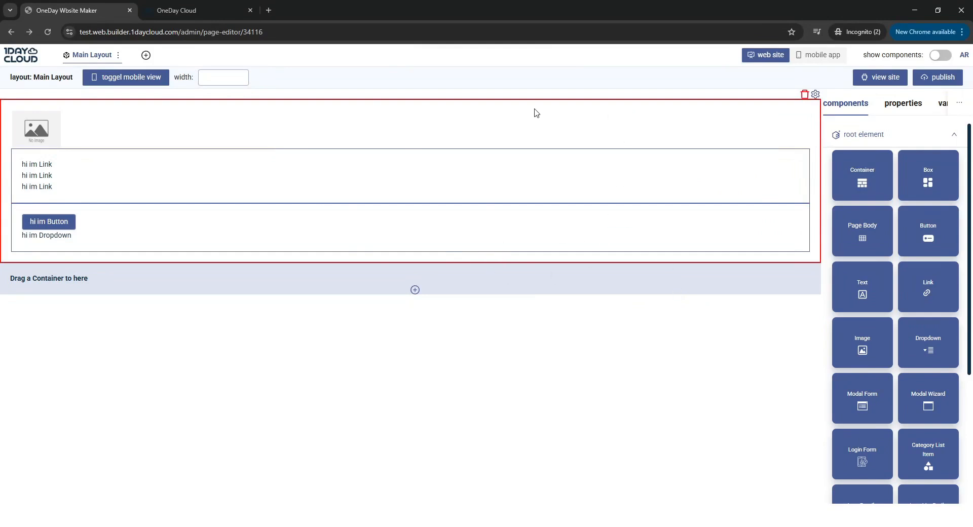
Step: Set the header container's Display to Flex and its Justify Content to Space Between, checking the help text for Display
left_click(959, 104)
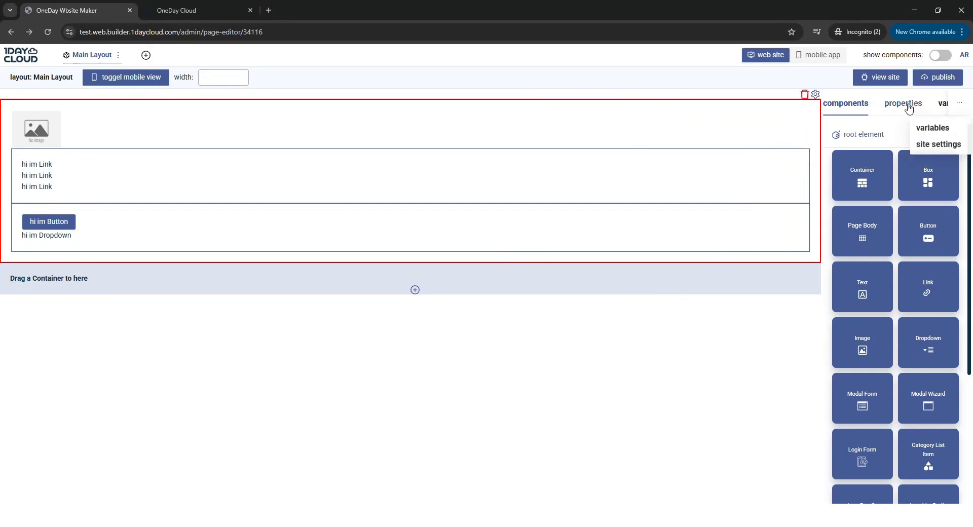
left_click(902, 103)
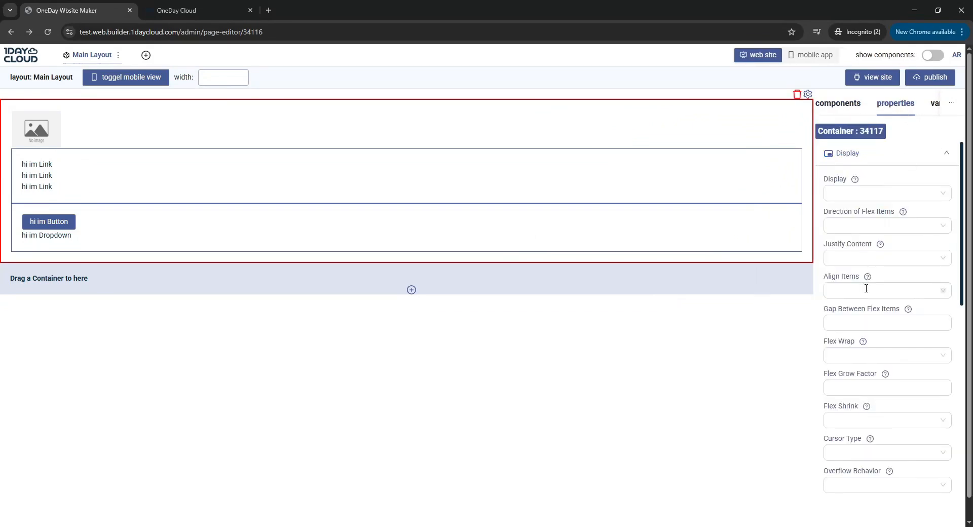
left_click(920, 158)
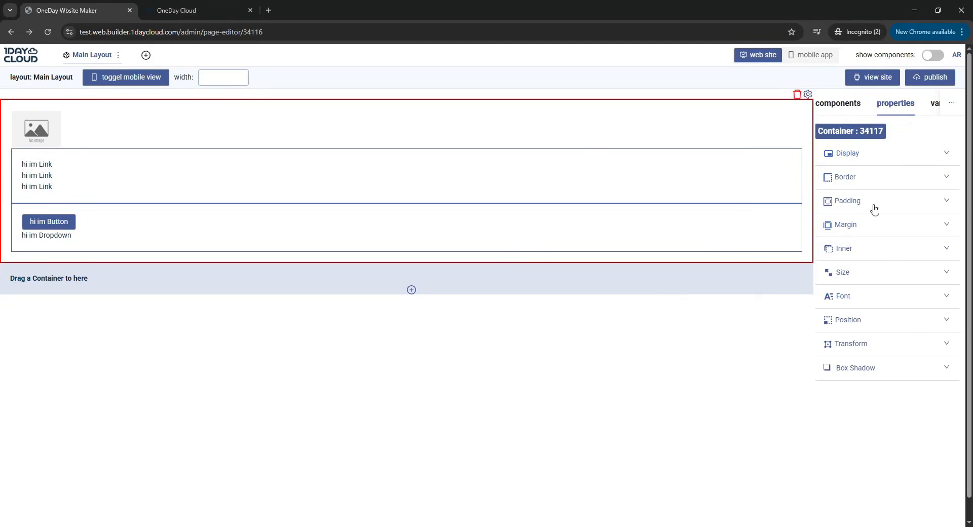
left_click(901, 158)
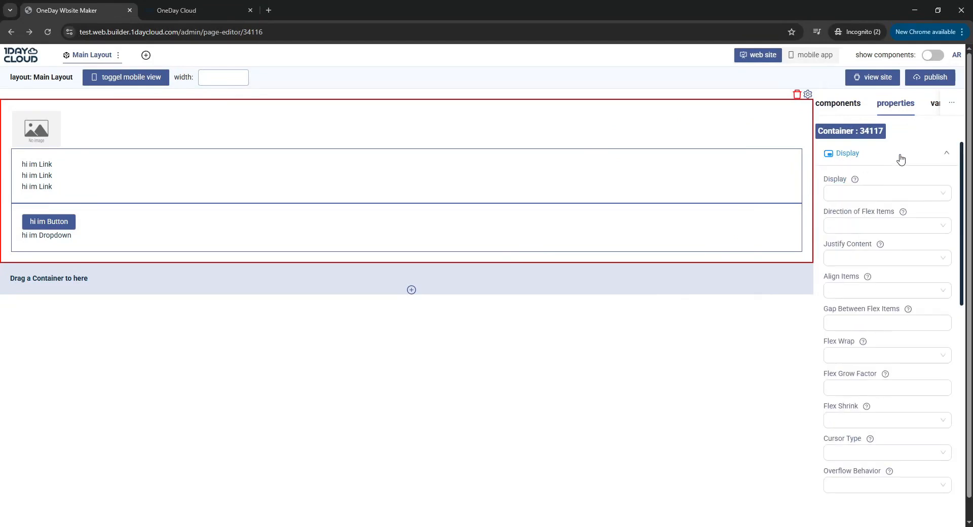
left_click(855, 181)
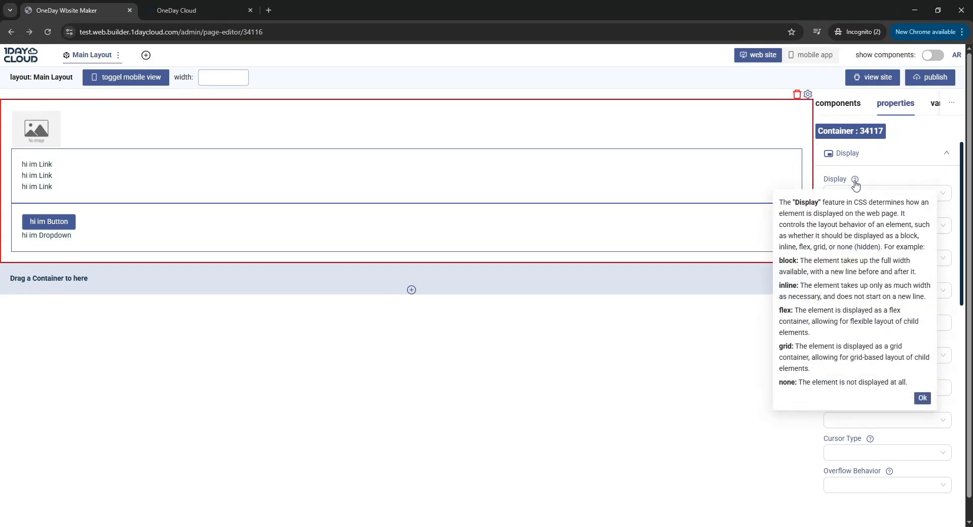
left_click(922, 399)
left_click(893, 192)
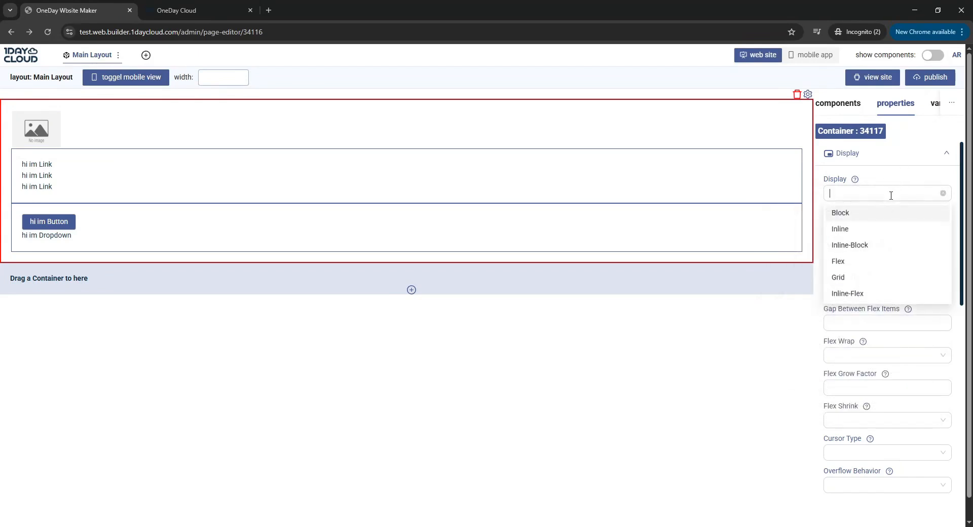
left_click(849, 260)
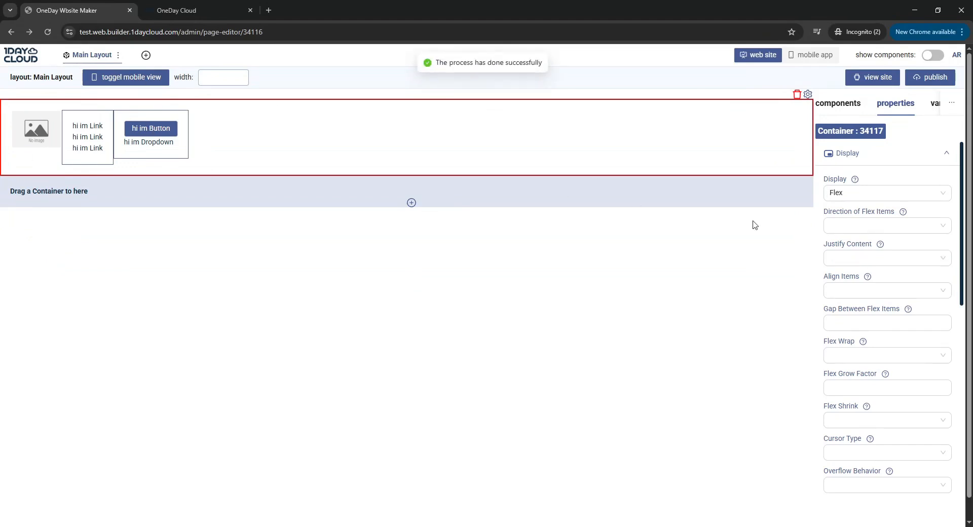
left_click(878, 259)
left_click(866, 326)
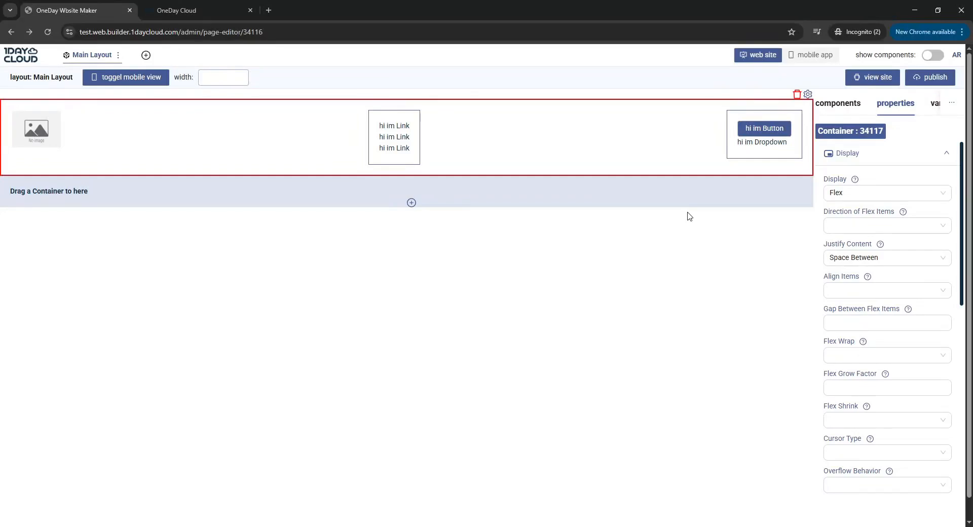
Step: Set the box with the three links to Flex display with a 20px gap between its items
left_click(414, 119)
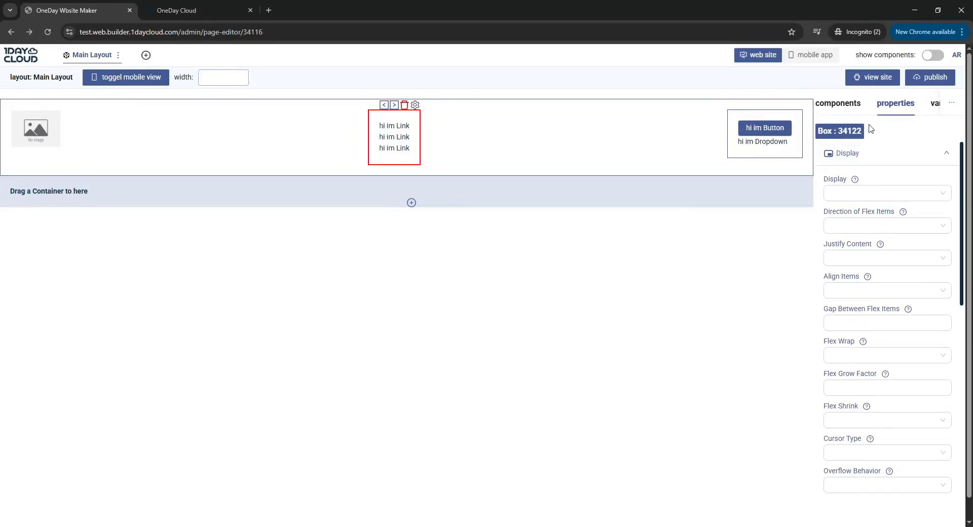
left_click(896, 192)
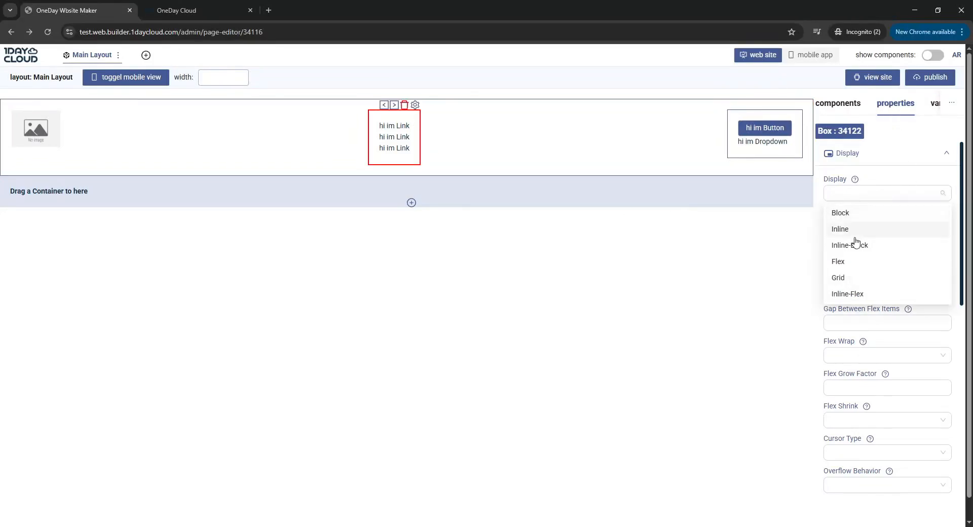
left_click(854, 262)
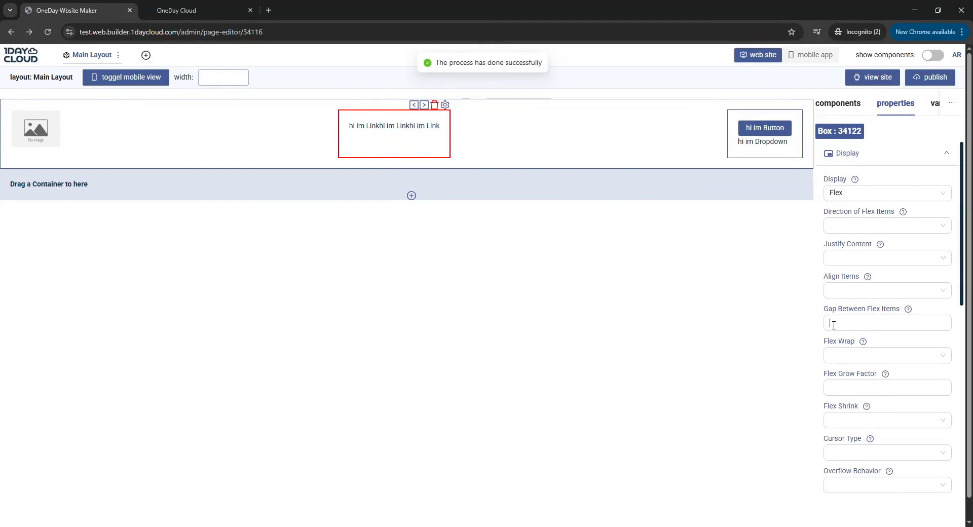
type("20")
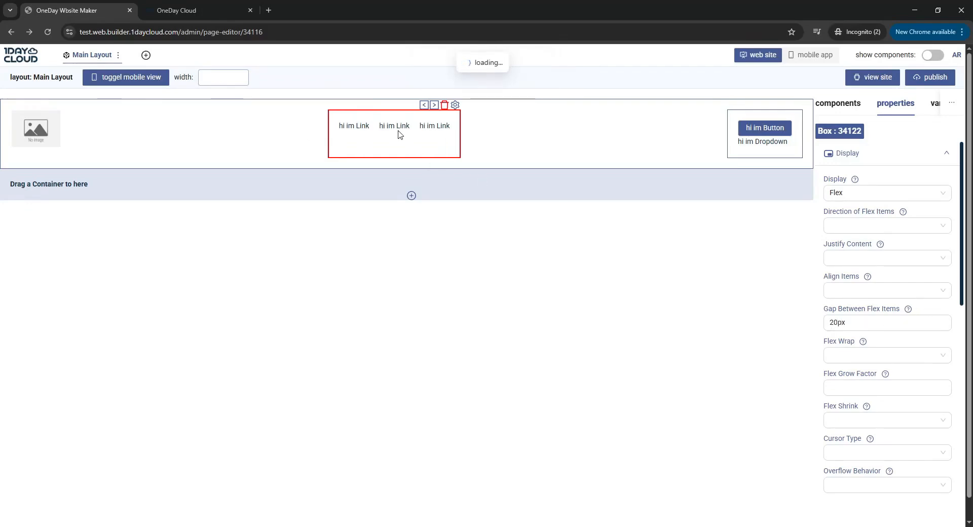
Step: Set the box with the button and dropdown to Flex display, a 20px gap and Center item alignment
left_click(801, 117)
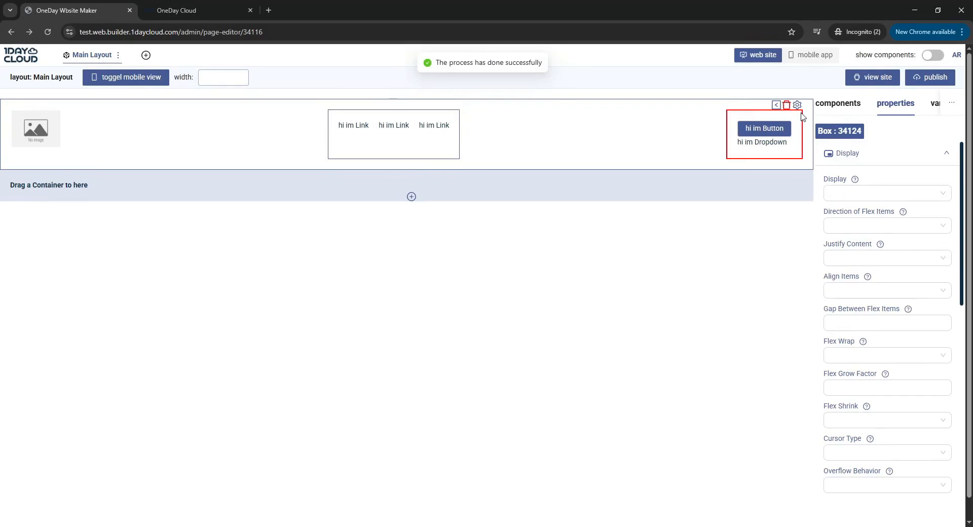
left_click(868, 193)
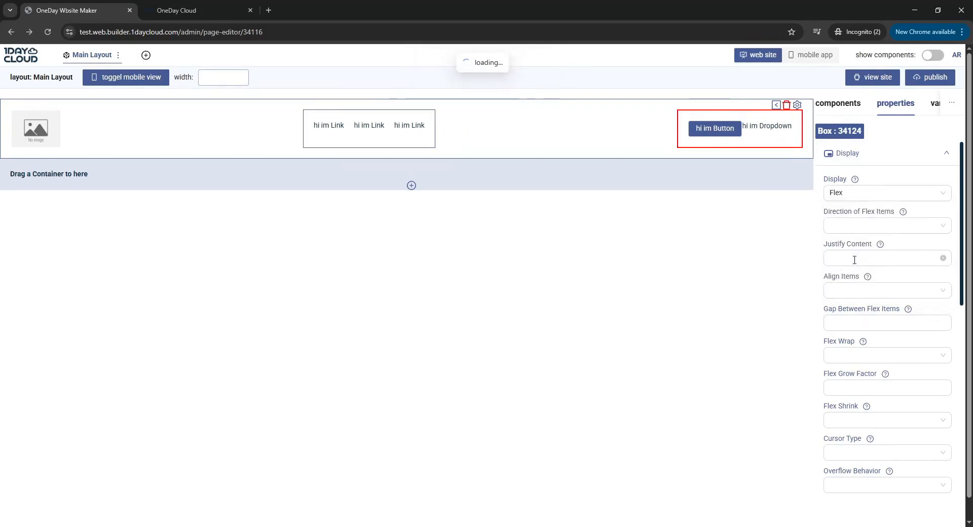
left_click(841, 324)
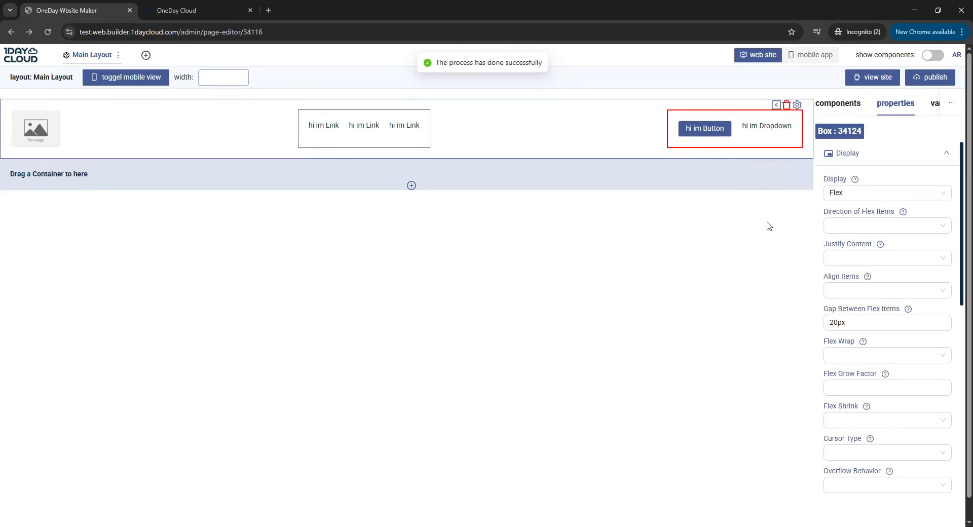
left_click(849, 293)
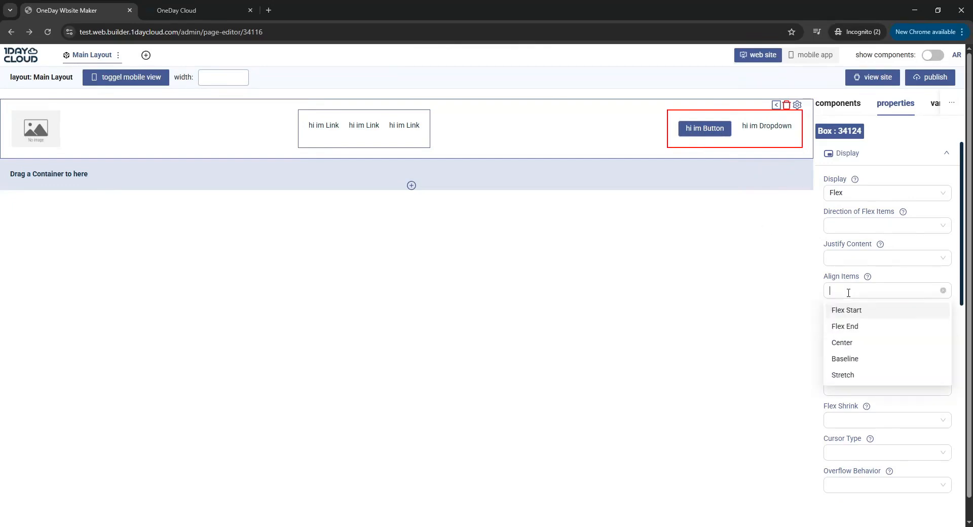
left_click(851, 342)
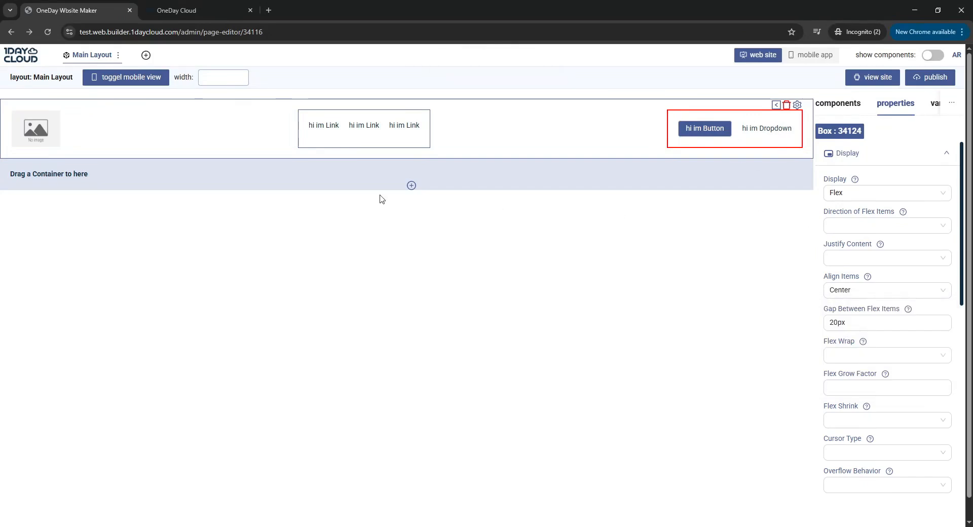
Step: Open the functionality settings of the placeholder image in the header container
left_click(42, 128)
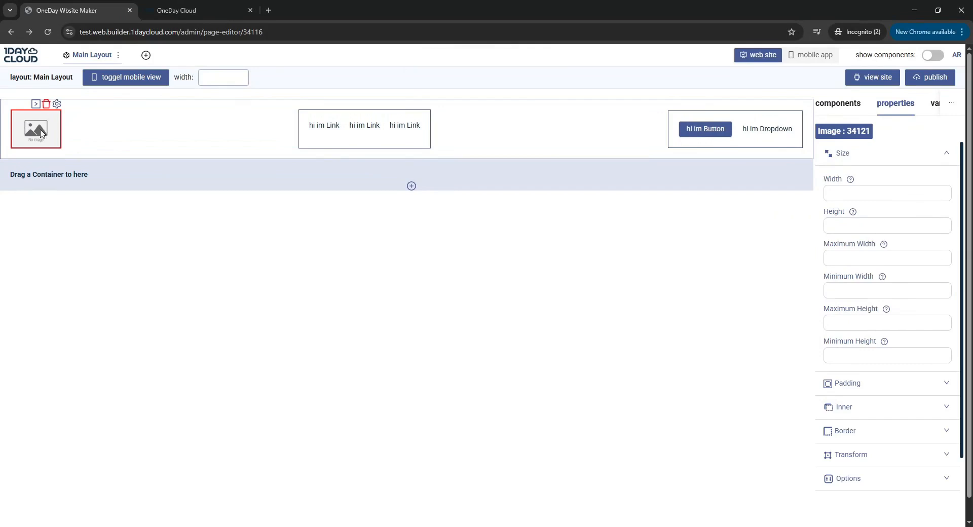
left_click(56, 104)
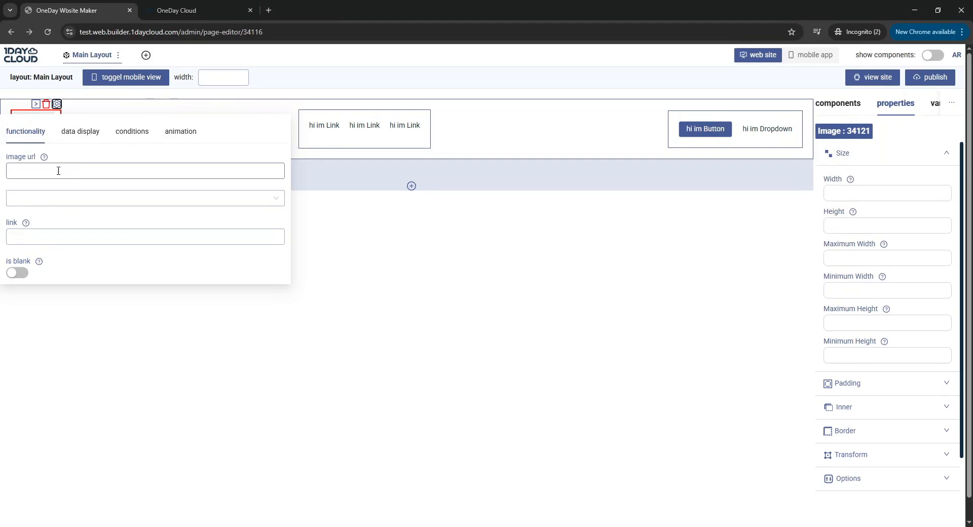
left_click(63, 197)
left_click(92, 191)
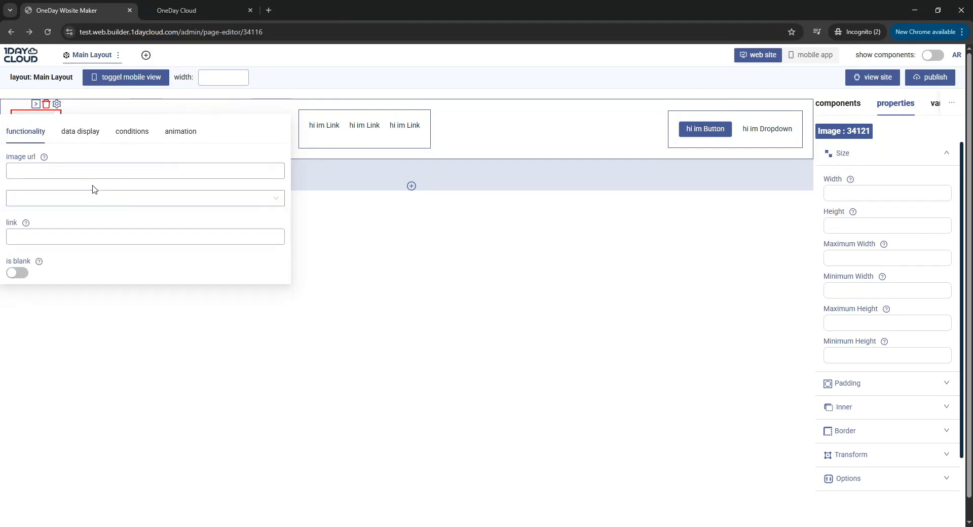
Step: Switch to the OneDay Cloud dashboard and view the quick-create form for uploading an image to Assets, closing it without creating anything
left_click(211, 17)
mouse_move(424, 59)
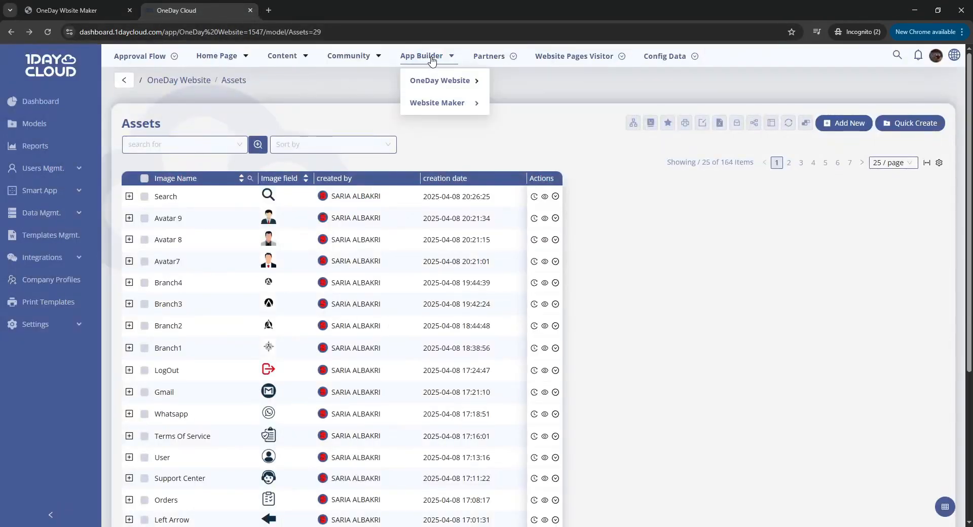
mouse_move(446, 103)
left_click(528, 271)
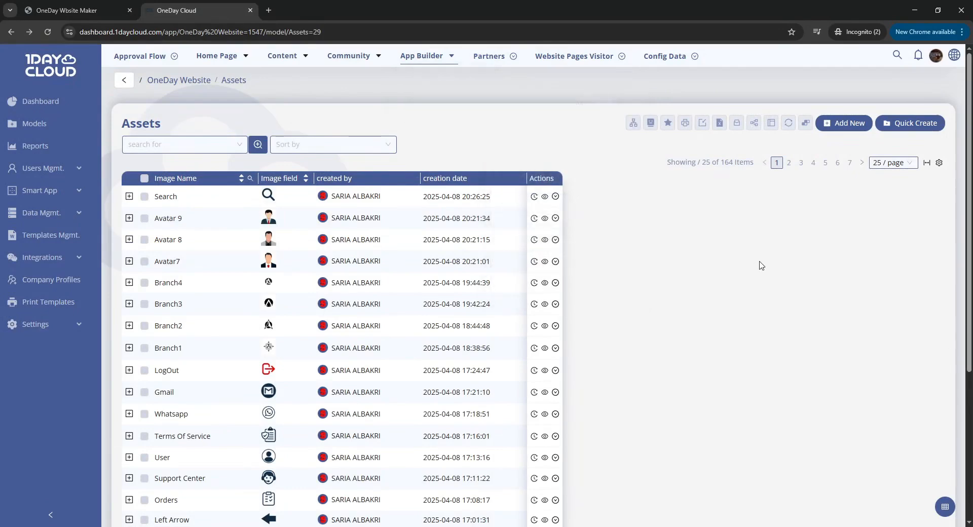
left_click(911, 124)
left_click(668, 177)
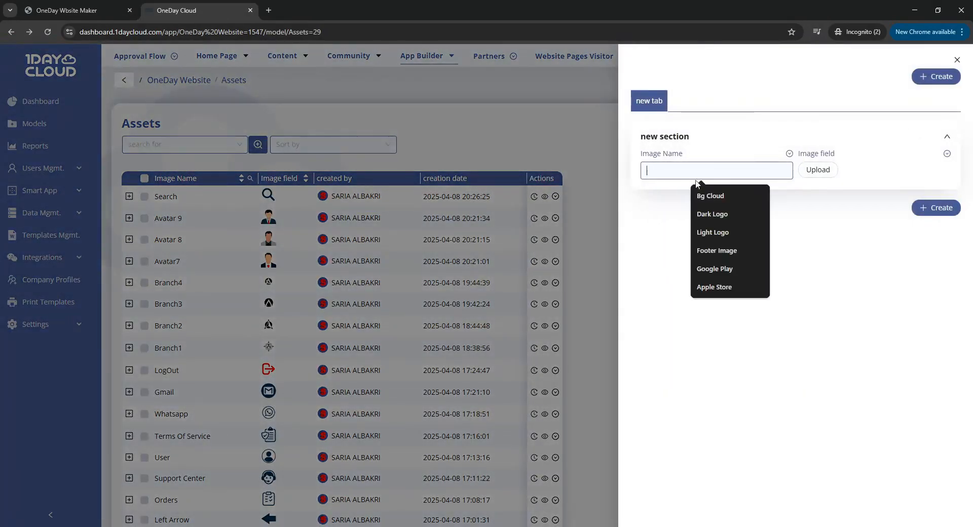
left_click(533, 181)
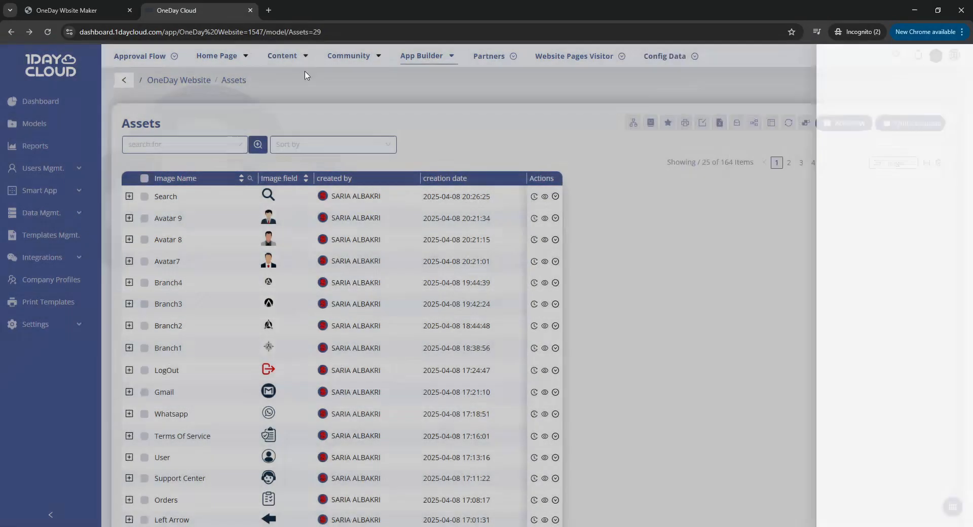
Step: Return to OneDay Website Maker and paste the logo file's web address as the header image's URL
left_click(42, 9)
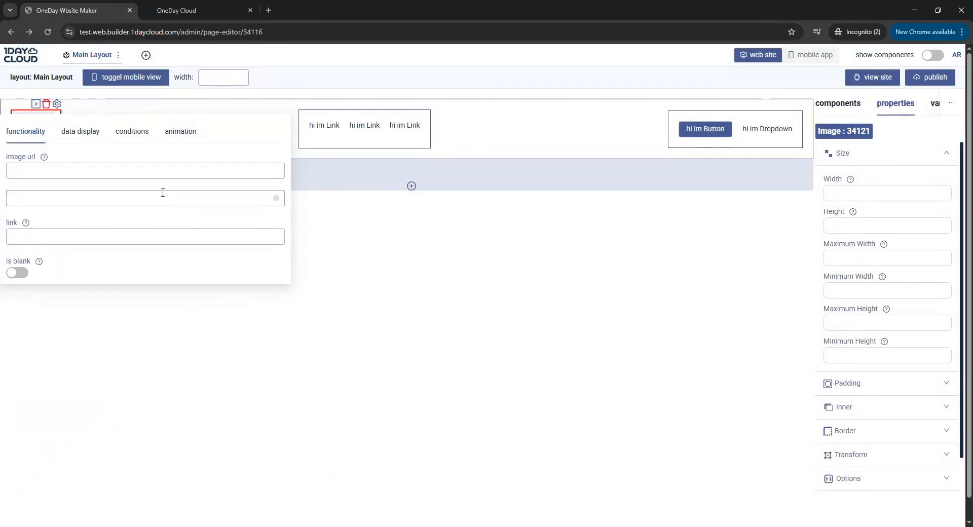
left_click(152, 171)
key("ctrl+v")
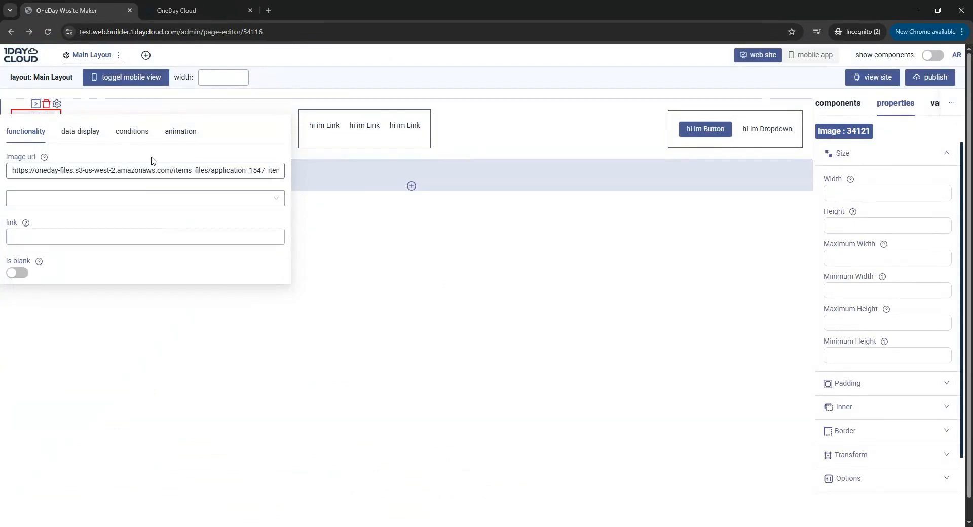
left_click(166, 310)
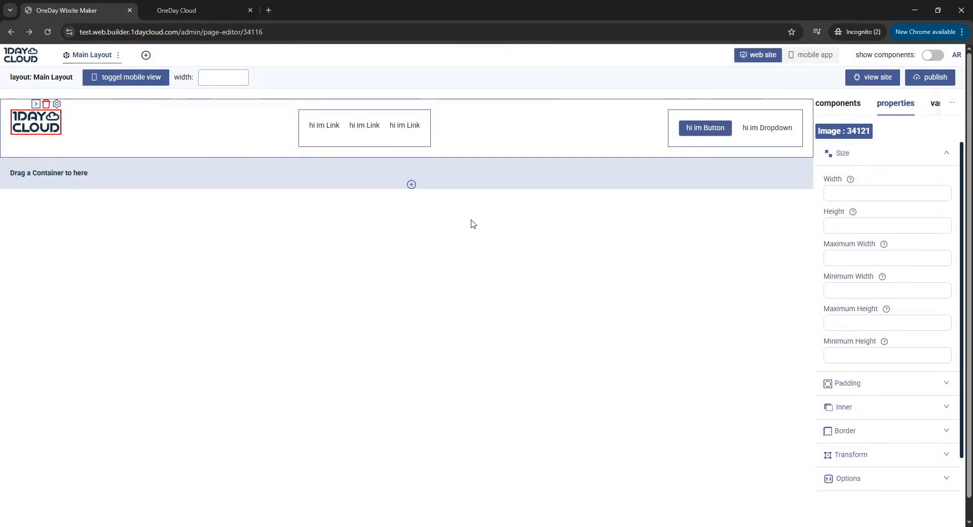
Step: Set the first link's English text to "About Us" and its Arabic text to "عن الشركة"
left_click(336, 124)
left_click(337, 115)
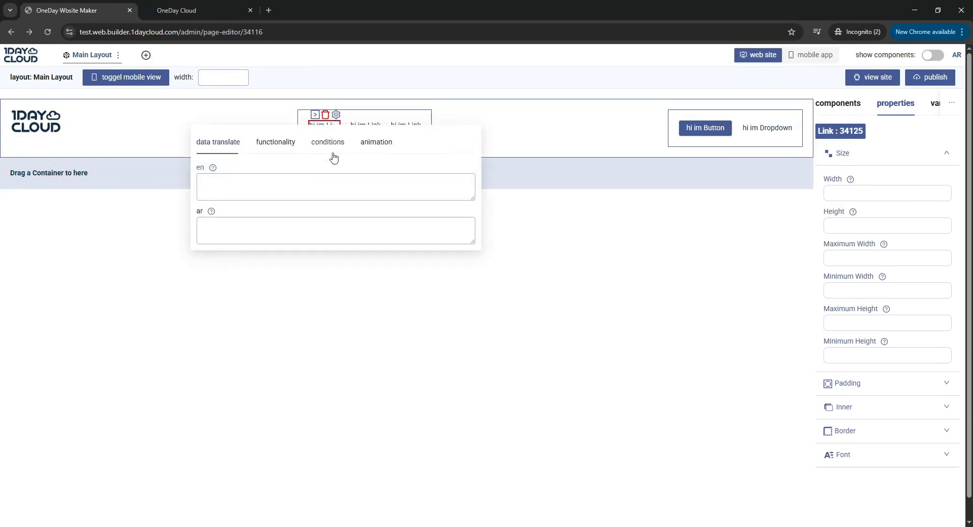
left_click(315, 183)
type("About Us")
left_click(305, 224)
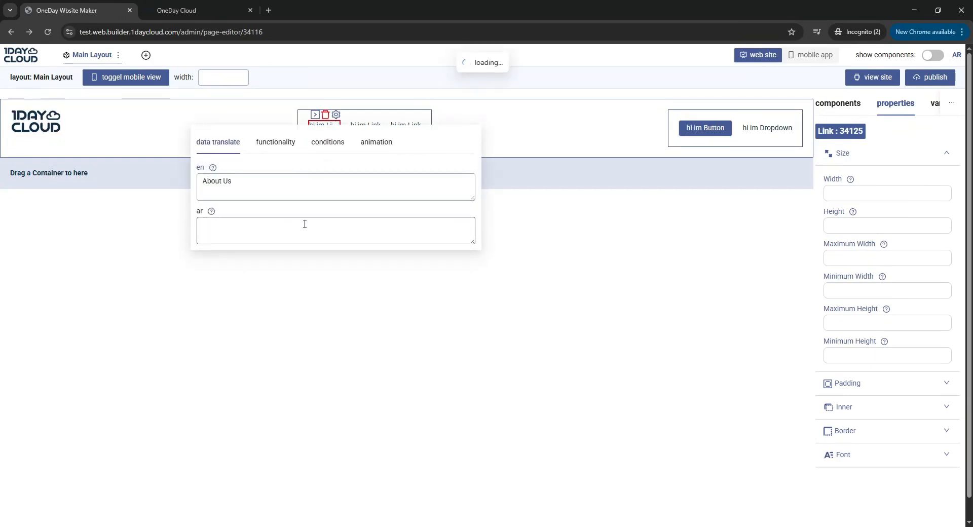
type("عن ال")
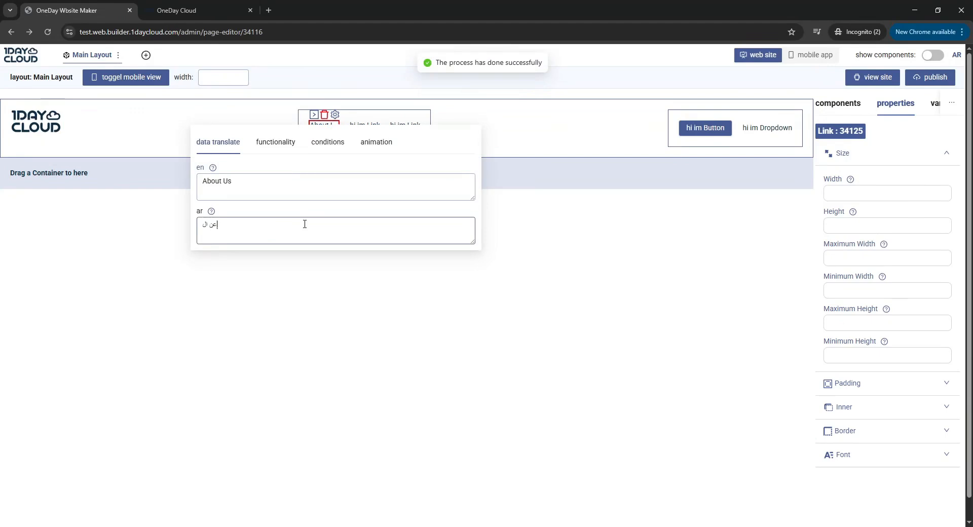
type("شركة")
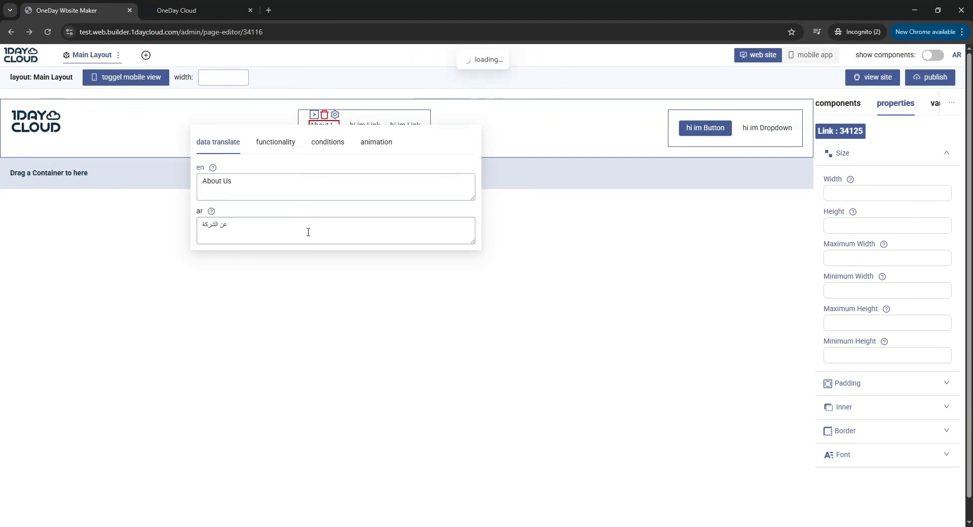
left_click(380, 293)
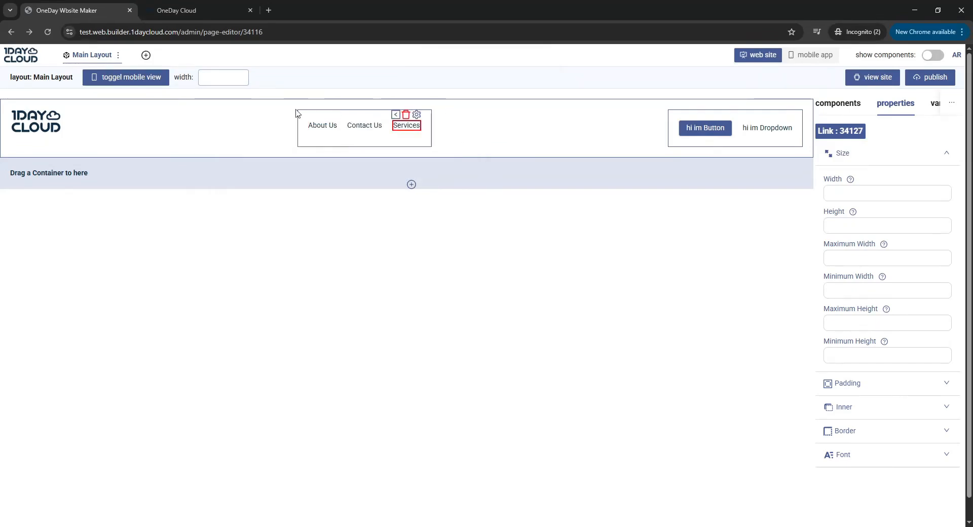
Step: Set Align Items to Center for the box holding the About Us, Contact Us and Services links
left_click(431, 121)
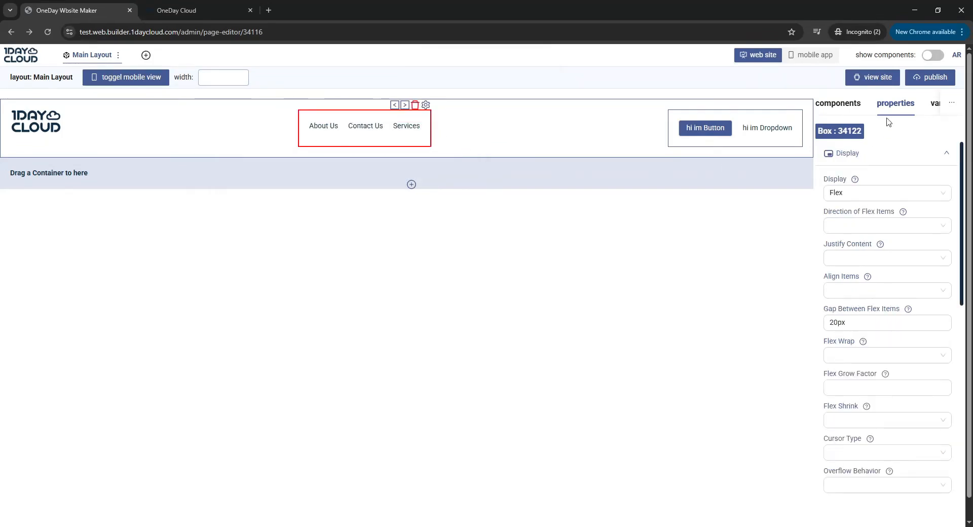
left_click(879, 287)
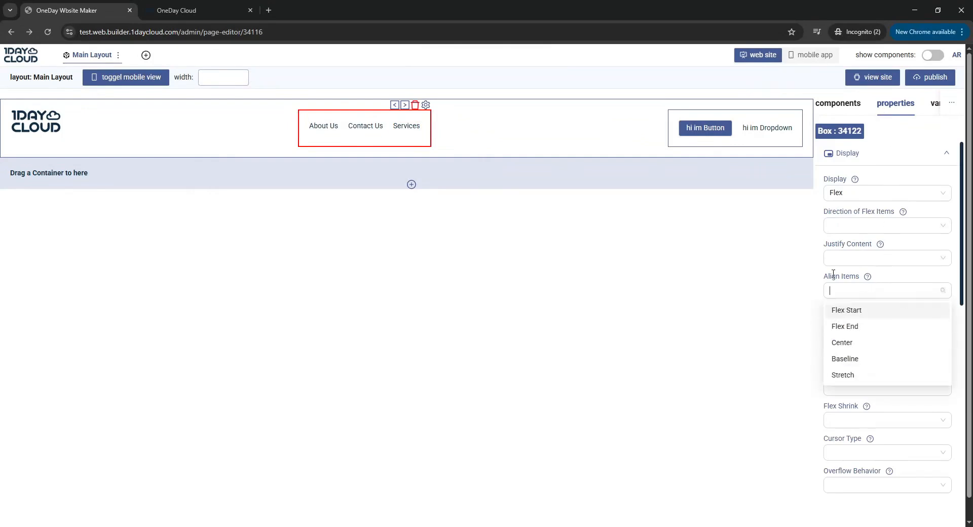
left_click(861, 342)
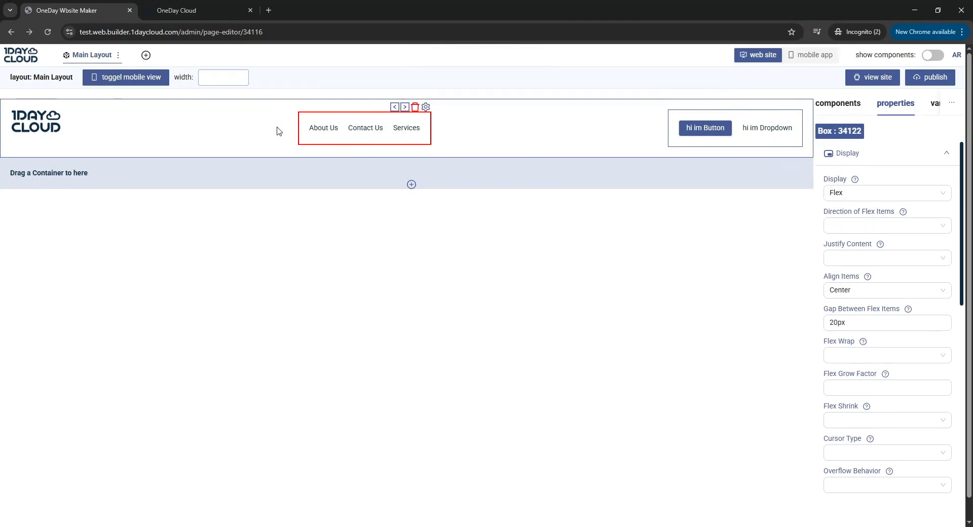
Step: Set the font size to 18px and the font weight to Bold for the navigation links box
left_click(940, 156)
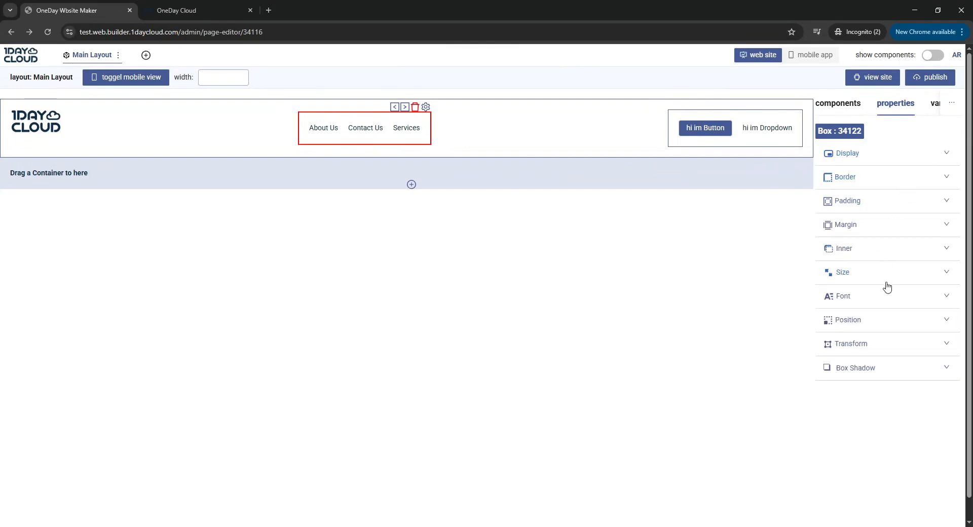
left_click(894, 300)
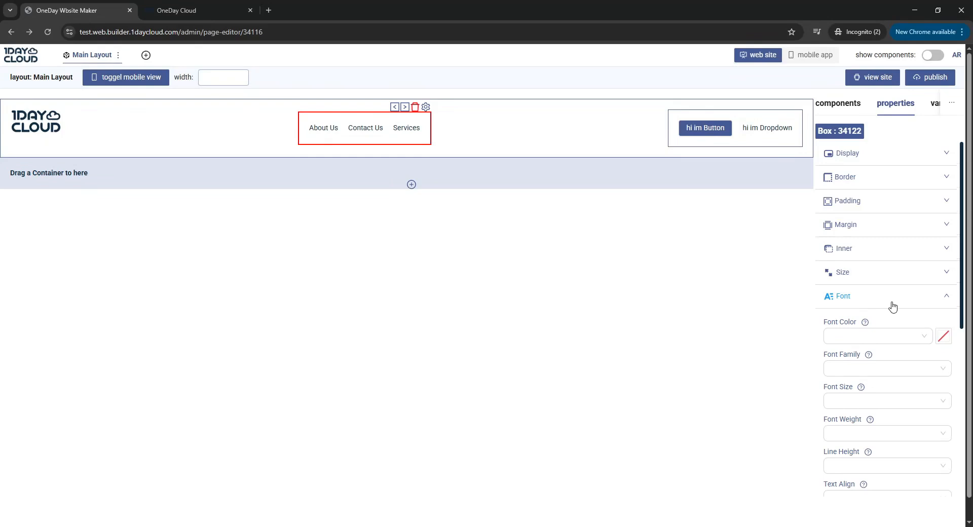
scroll(887, 306, "down", 1)
left_click(897, 350)
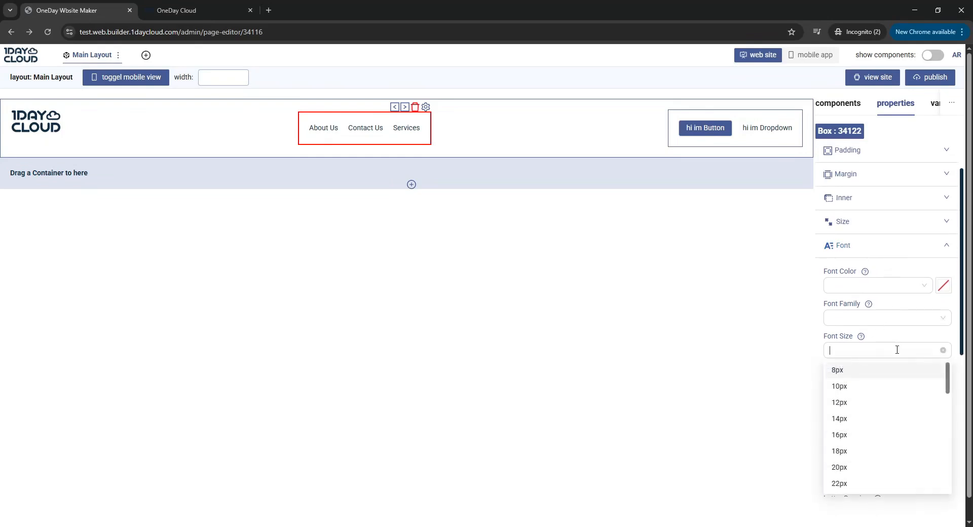
left_click(858, 452)
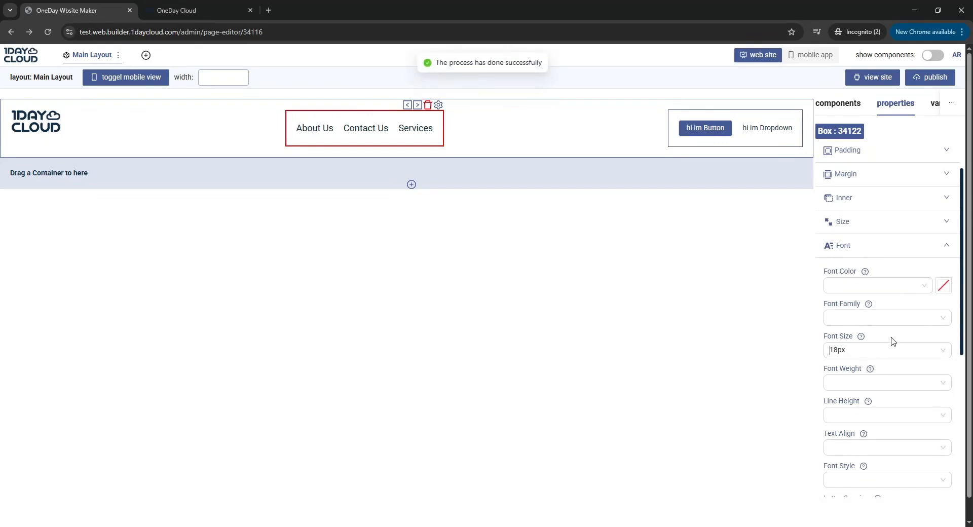
left_click(883, 383)
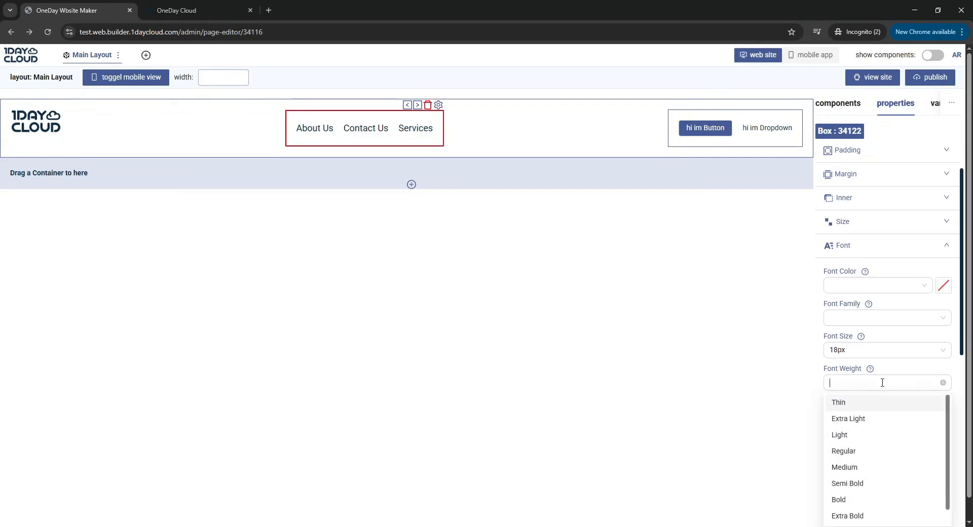
left_click(840, 500)
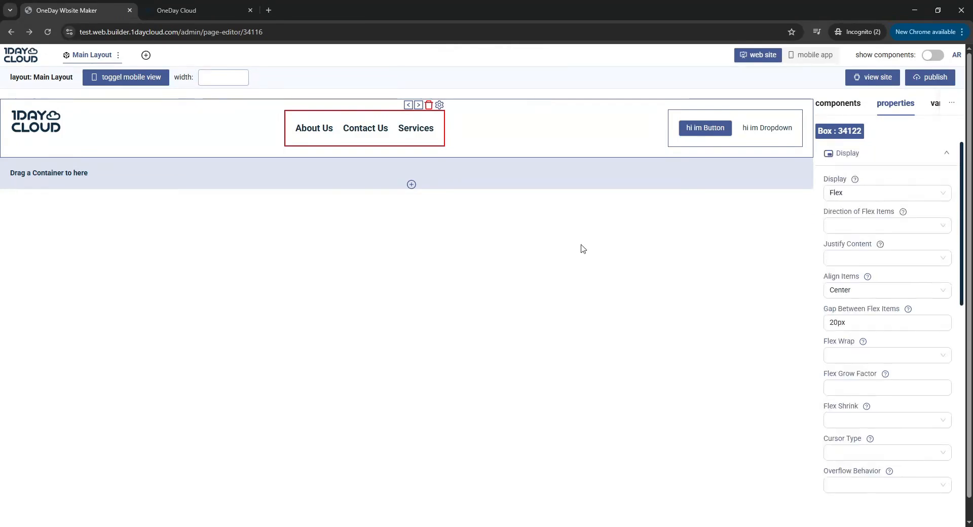
Step: Set the header button's English text to "Sign In" and its Arabic text to "تسجيل الدخول"
left_click(727, 124)
left_click(728, 116)
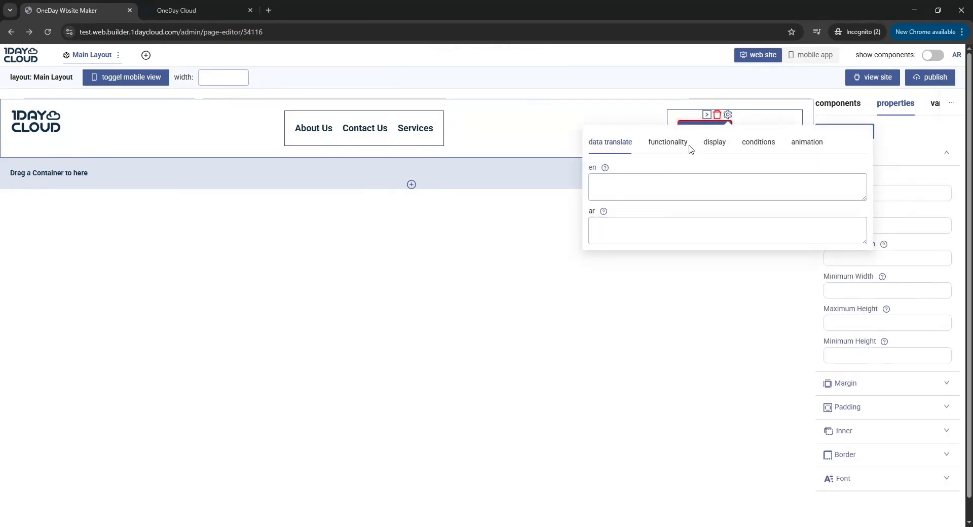
left_click(658, 185)
type("Sign In")
left_click(656, 224)
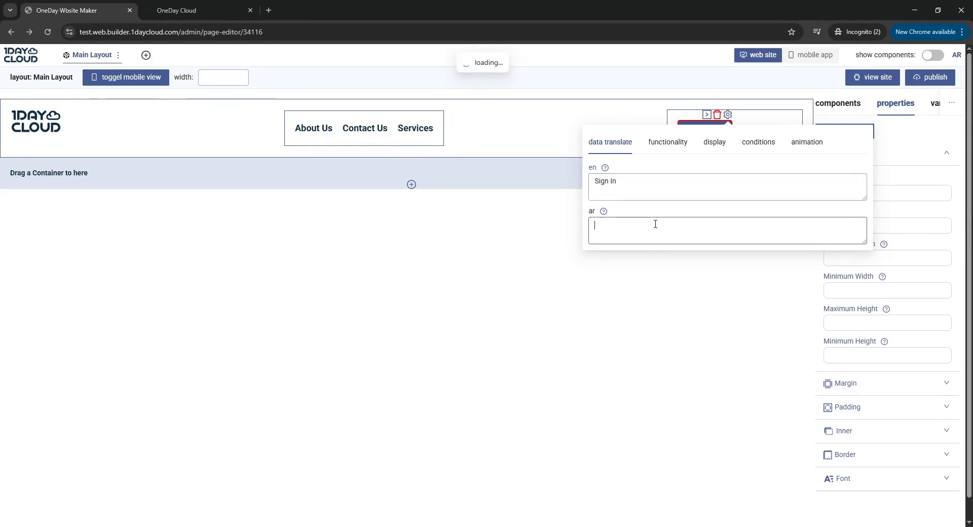
type("تسجي")
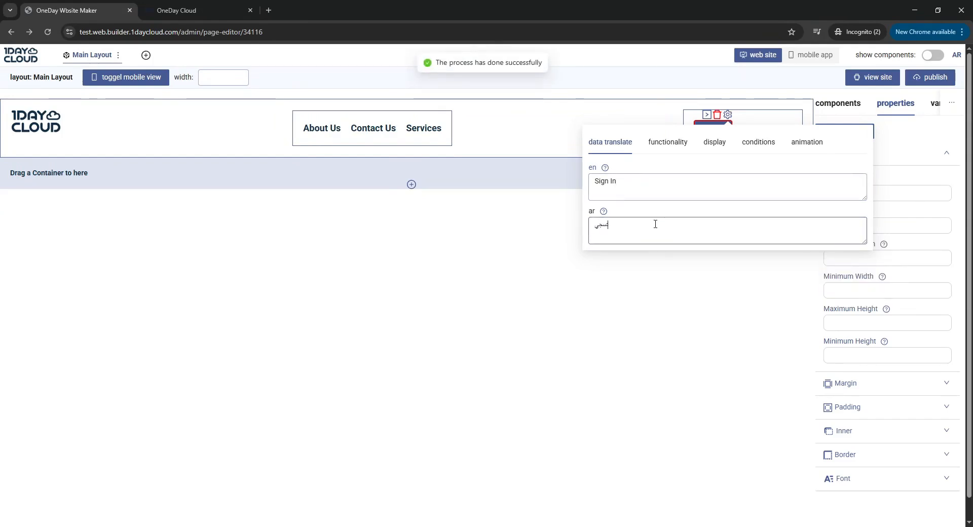
type("ل الدخول")
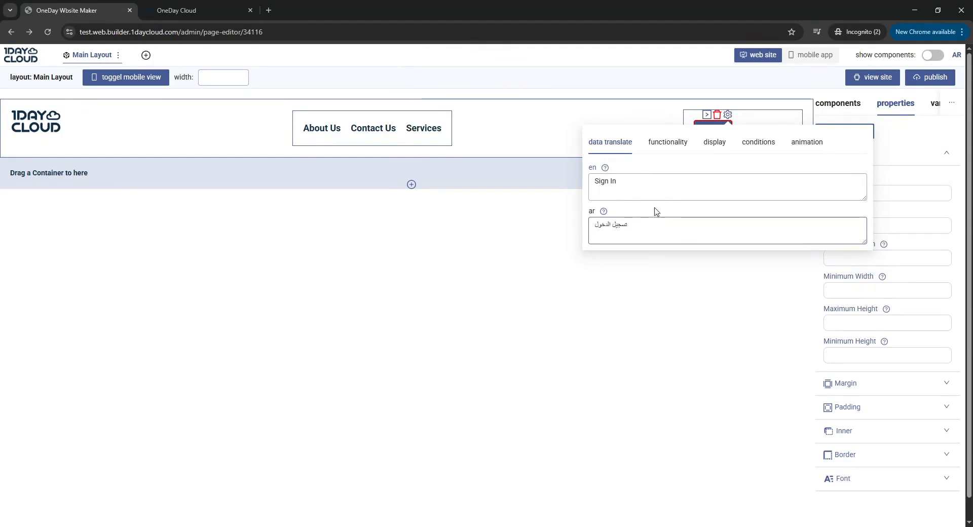
left_click(656, 211)
left_click(531, 254)
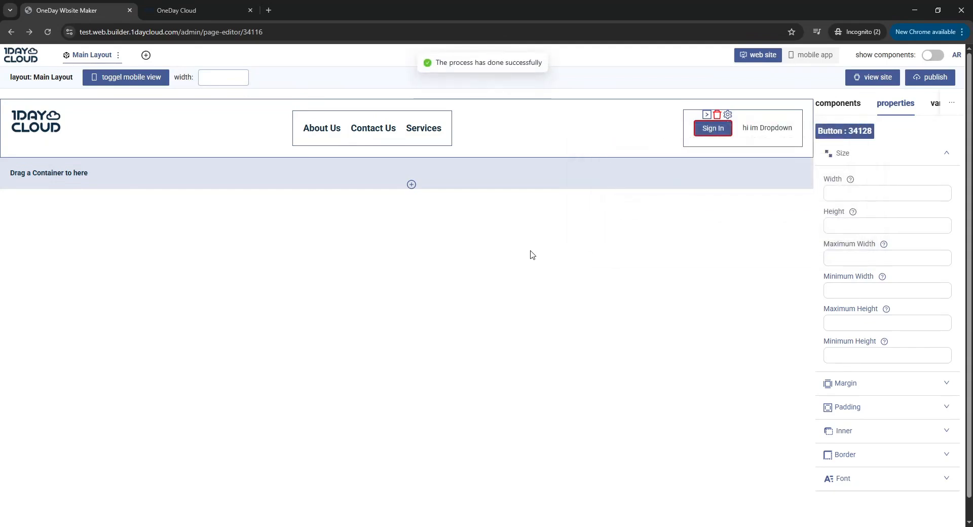
Step: Add an item named EN with the code en to the header dropdown's options, leaving path and action empty
scroll(700, 197, "down", 1)
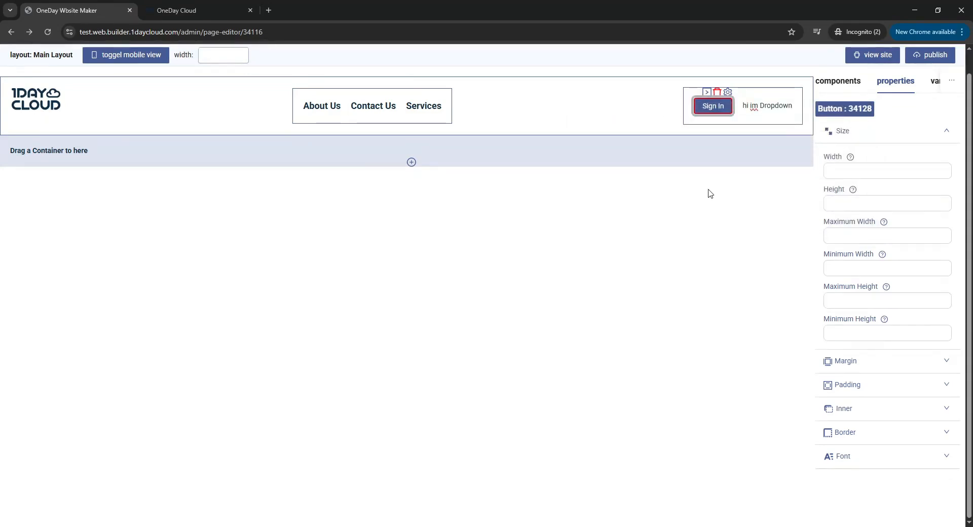
left_click(791, 108)
left_click(787, 95)
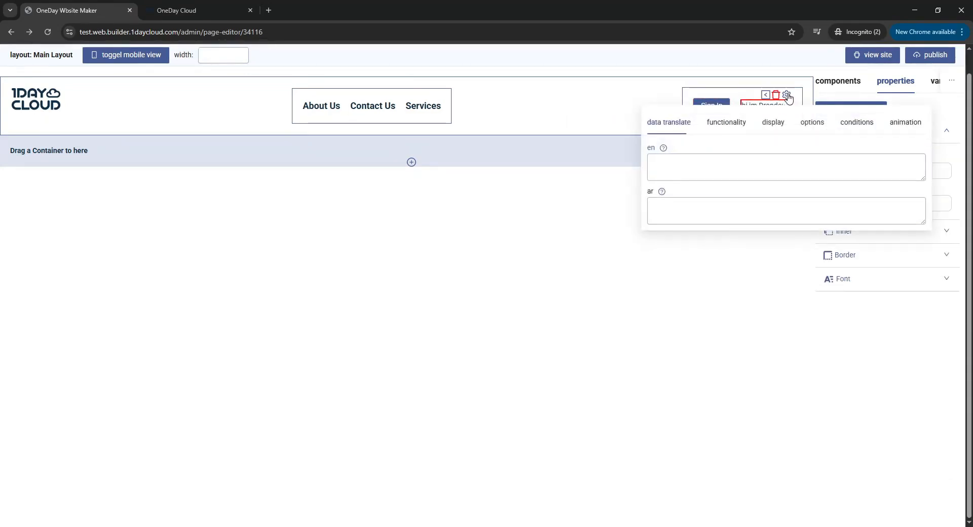
left_click(811, 124)
left_click(700, 176)
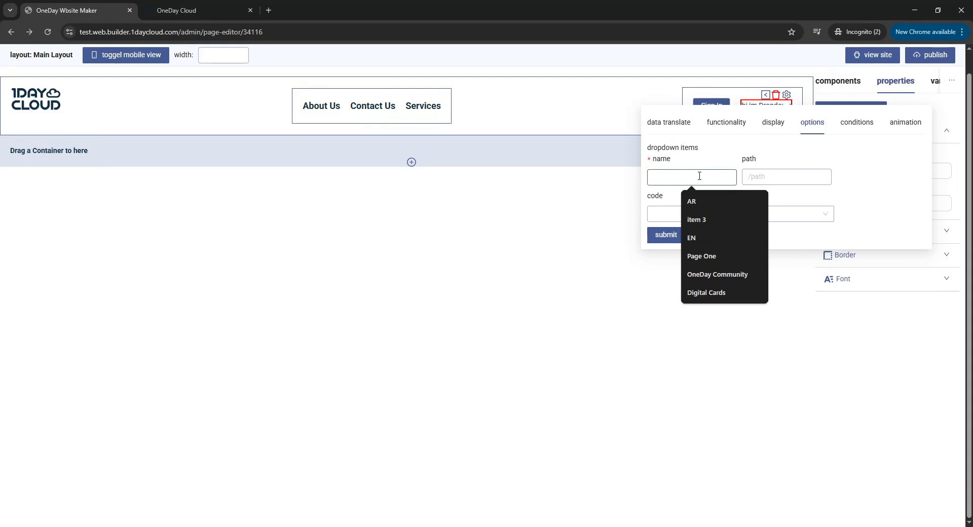
type("1")
key("BackSpace")
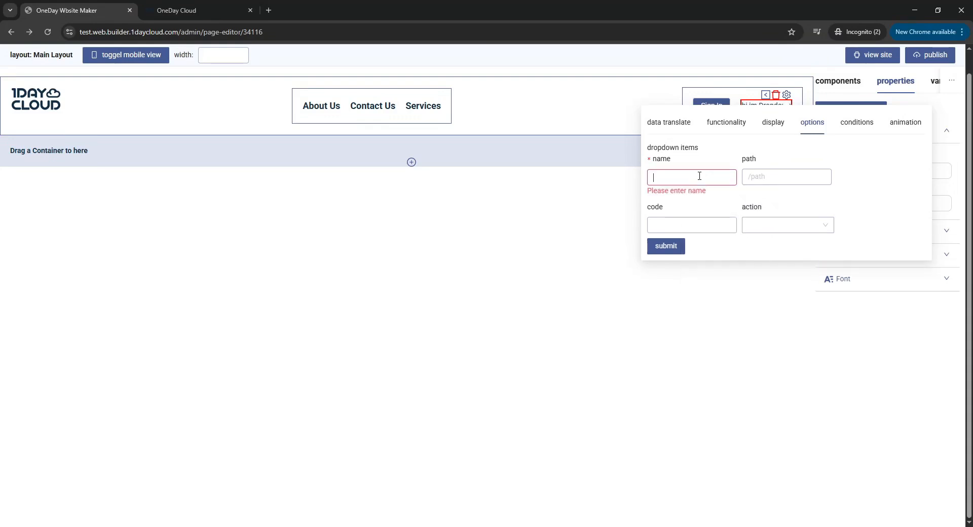
type("EN")
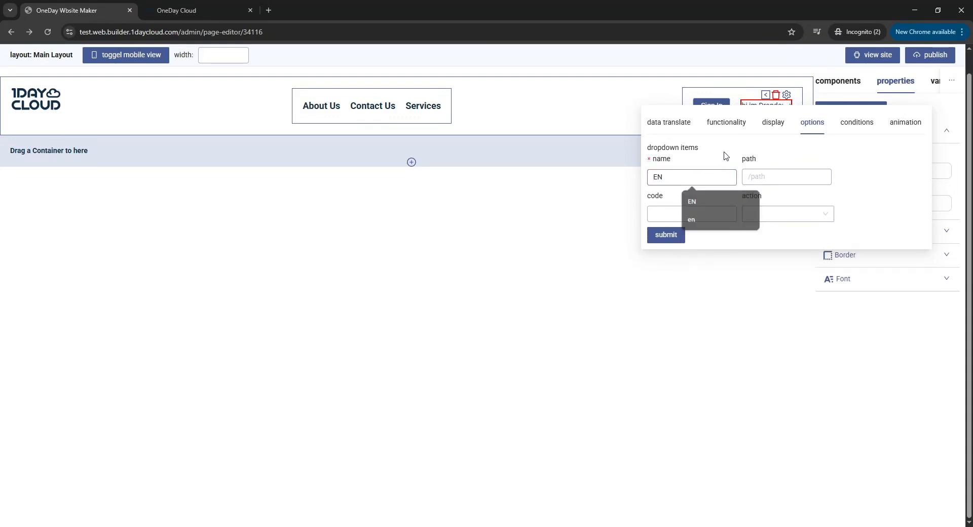
left_click(696, 213)
type("en")
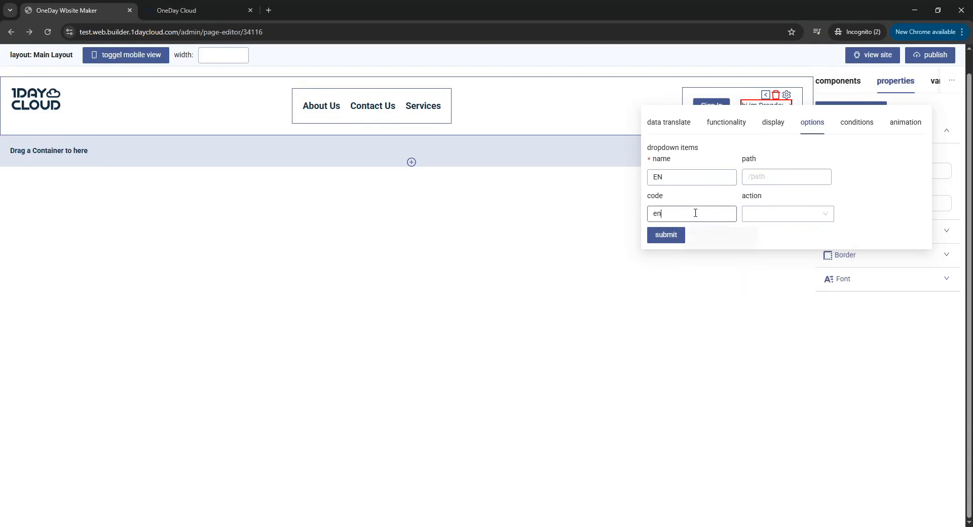
left_click(754, 214)
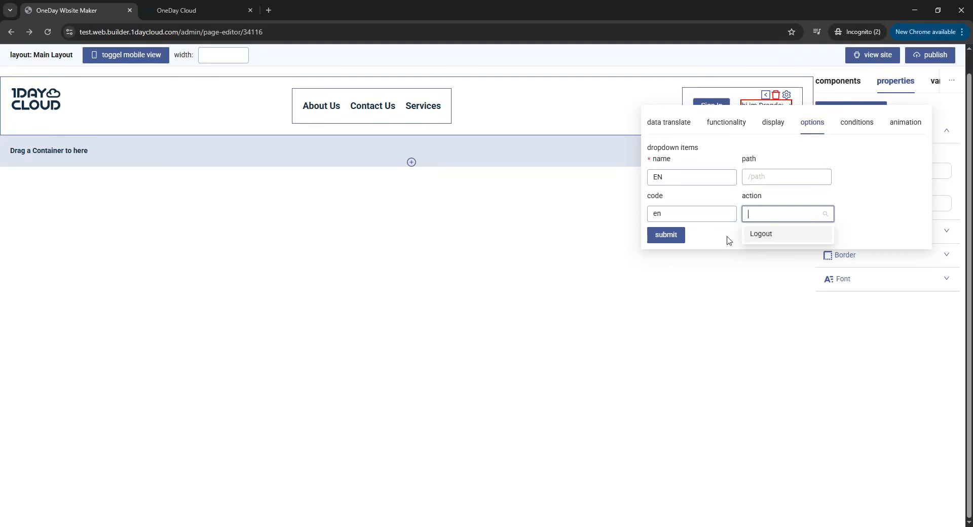
left_click(708, 240)
left_click(668, 237)
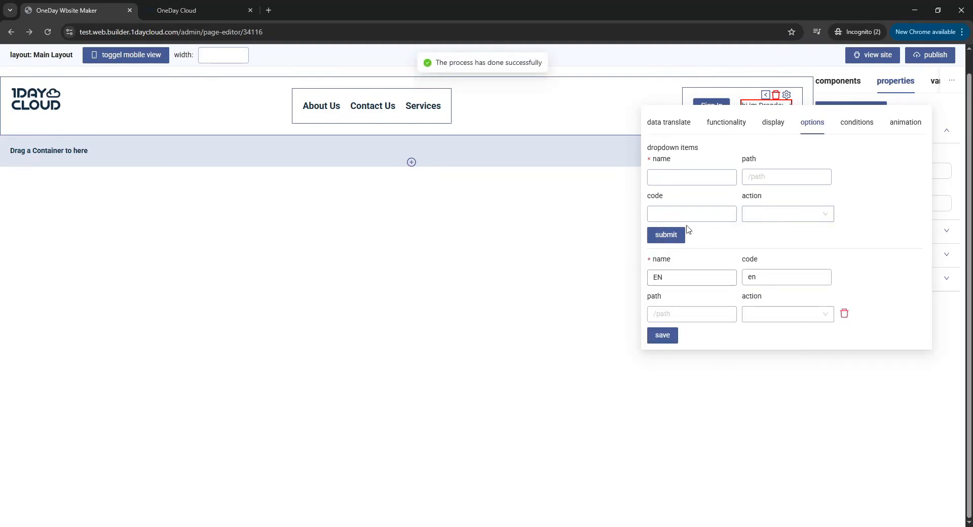
Step: Add a second dropdown item named AR with the code ar
left_click(685, 177)
type("AR")
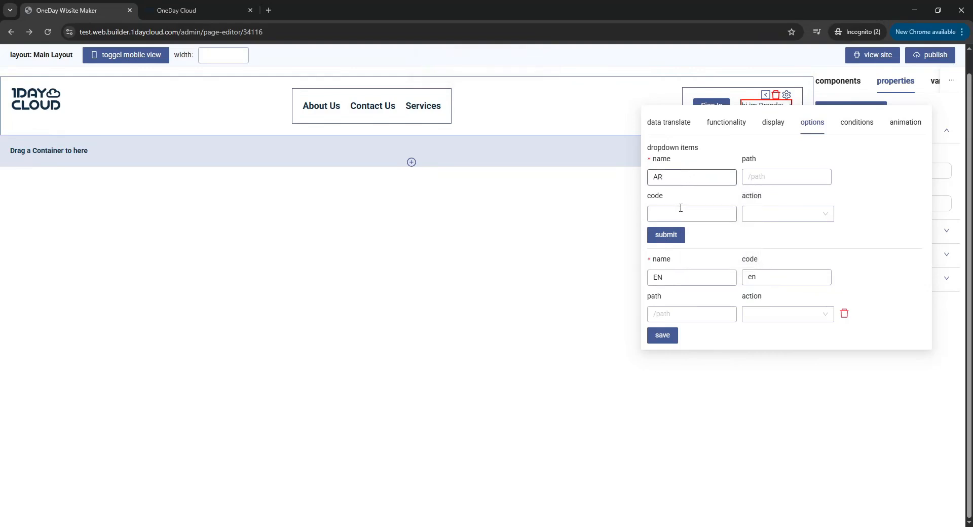
left_click(680, 213)
type("ar")
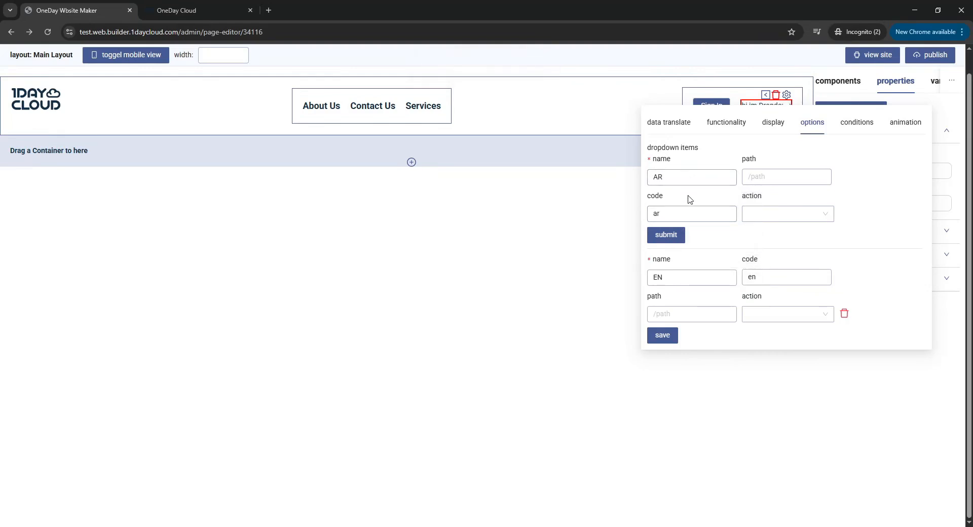
left_click(666, 235)
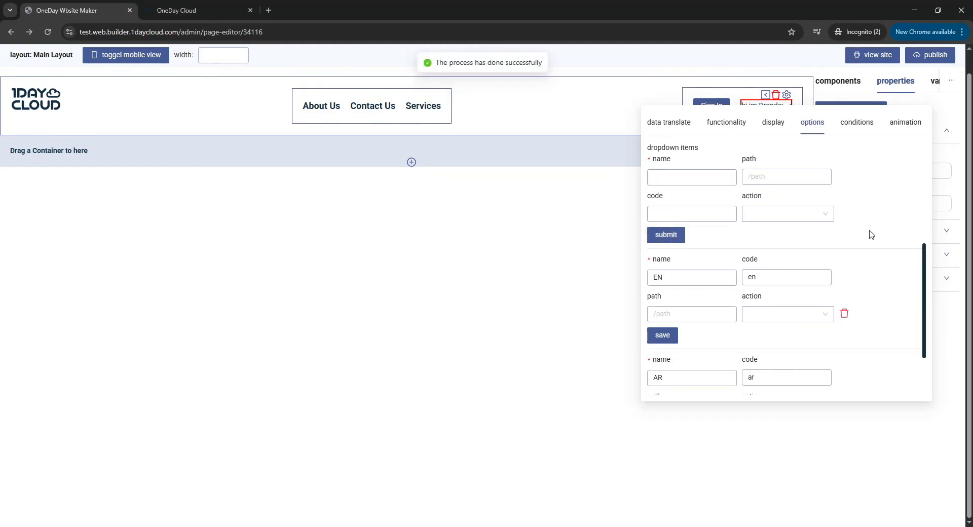
Step: Assign the Change Language action to the header dropdown
left_click(735, 129)
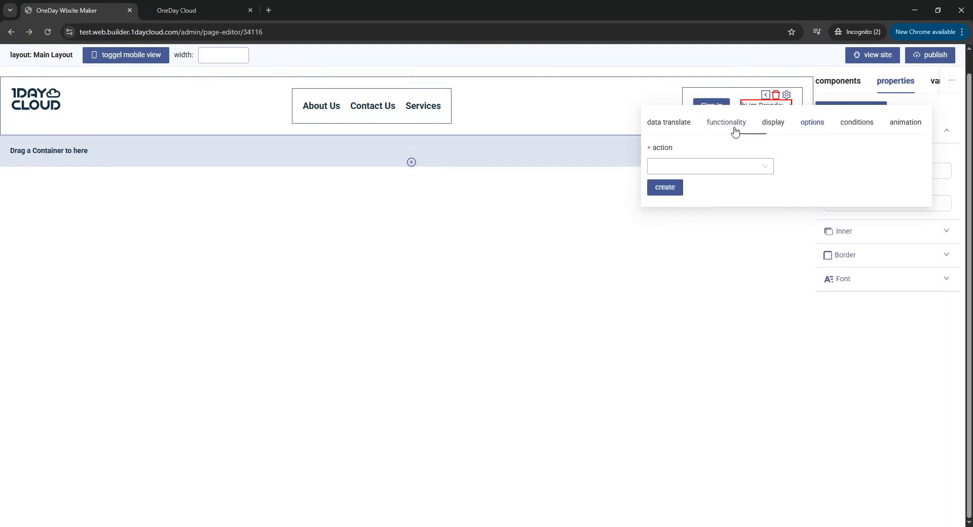
left_click(731, 166)
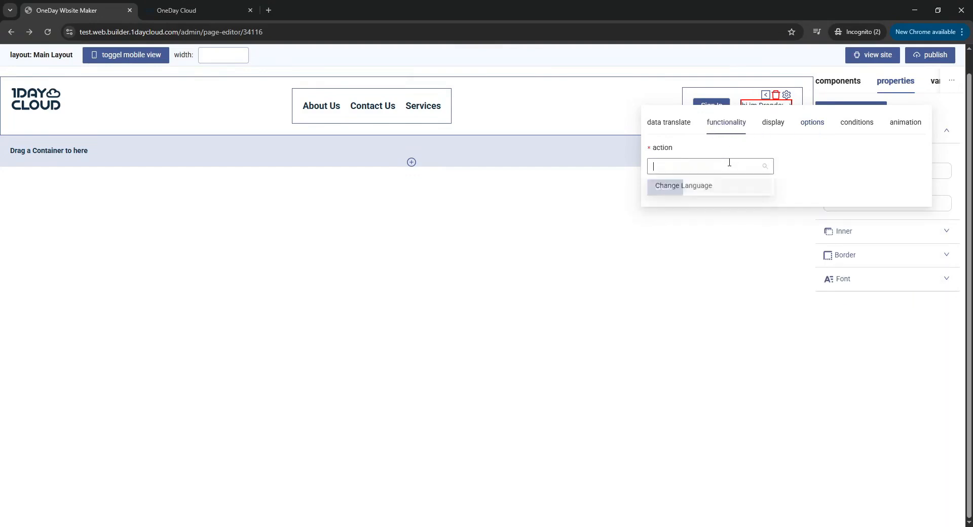
left_click(667, 187)
left_click(686, 187)
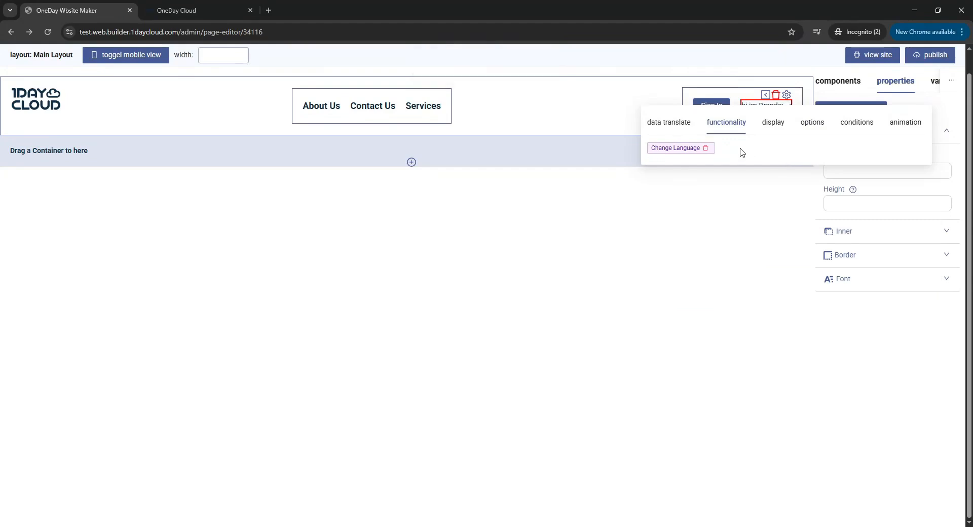
Step: Set the dropdown's display type to Button with the Global icon and submit the display settings
left_click(773, 125)
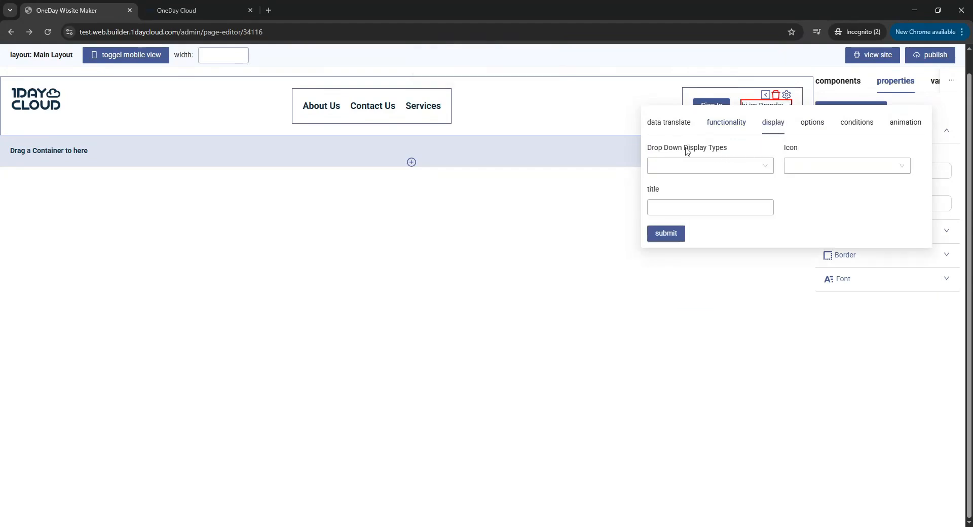
left_click(731, 166)
left_click(684, 183)
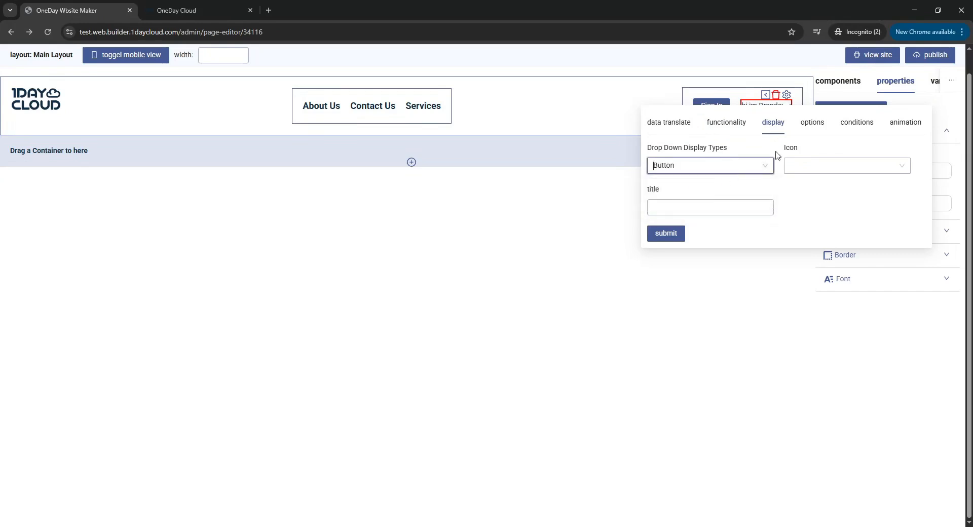
left_click(828, 164)
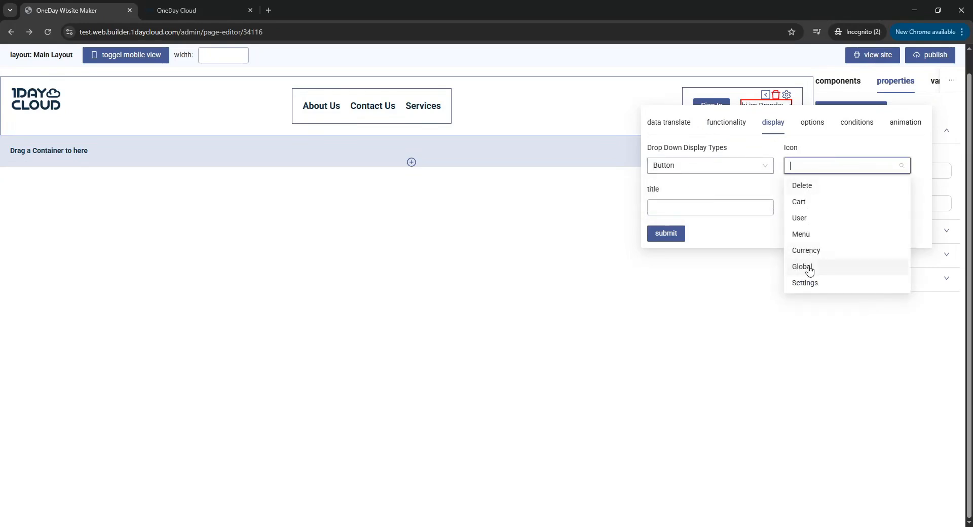
left_click(810, 269)
left_click(677, 234)
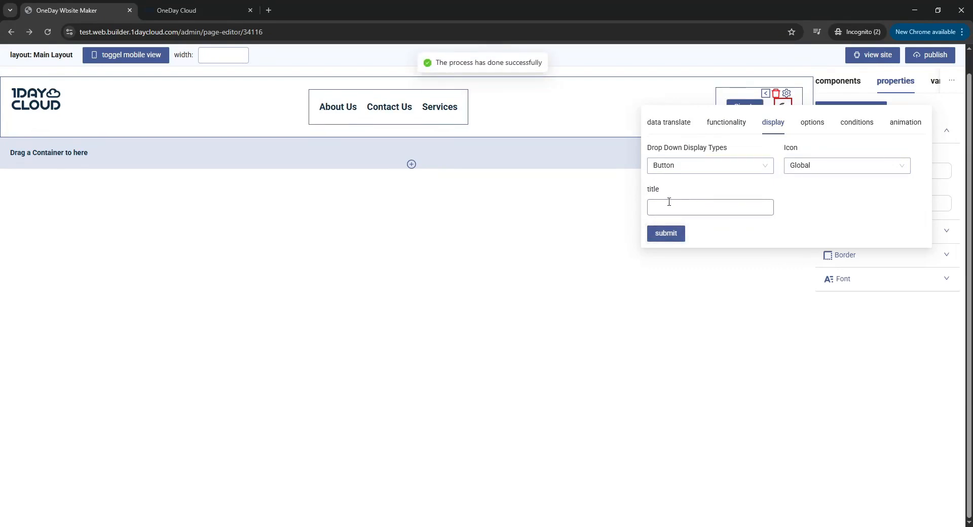
left_click(624, 201)
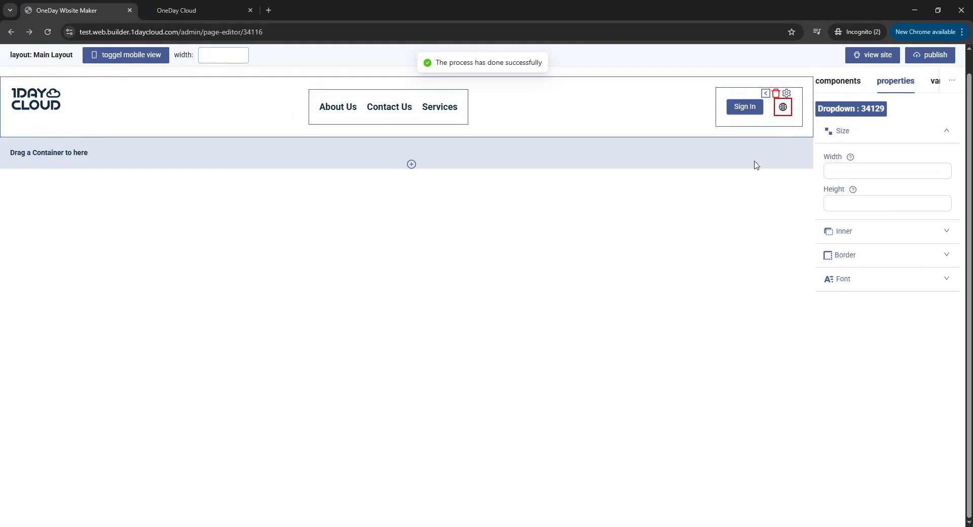
Step: Set the background color of the header's globe dropdown to Light Color
left_click(783, 108)
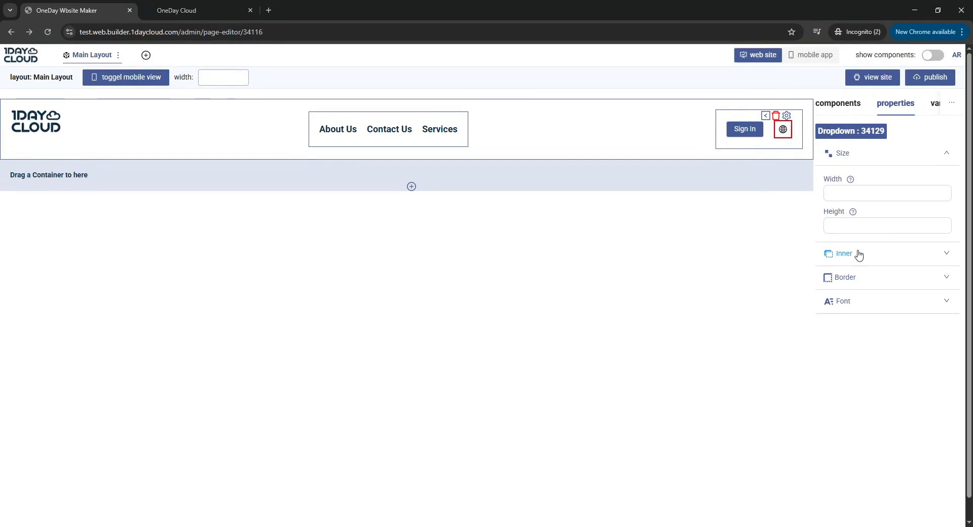
left_click(859, 255)
left_click(881, 295)
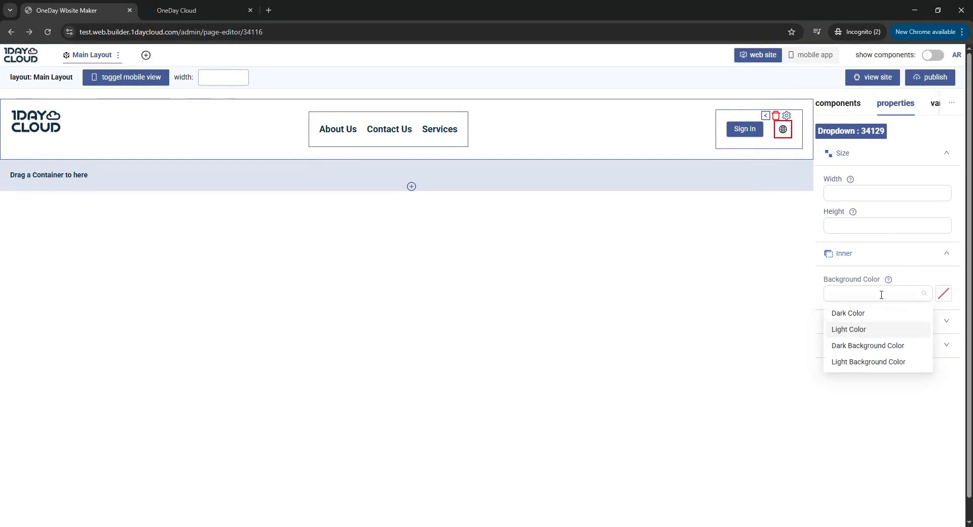
left_click(873, 330)
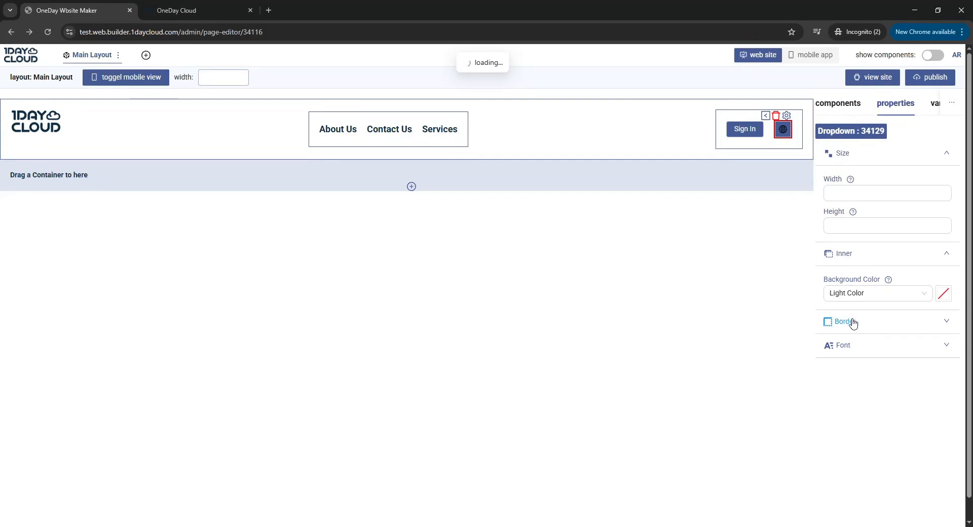
Step: Set the font color of the header's globe dropdown to white (#FFFFFF)
left_click(883, 350)
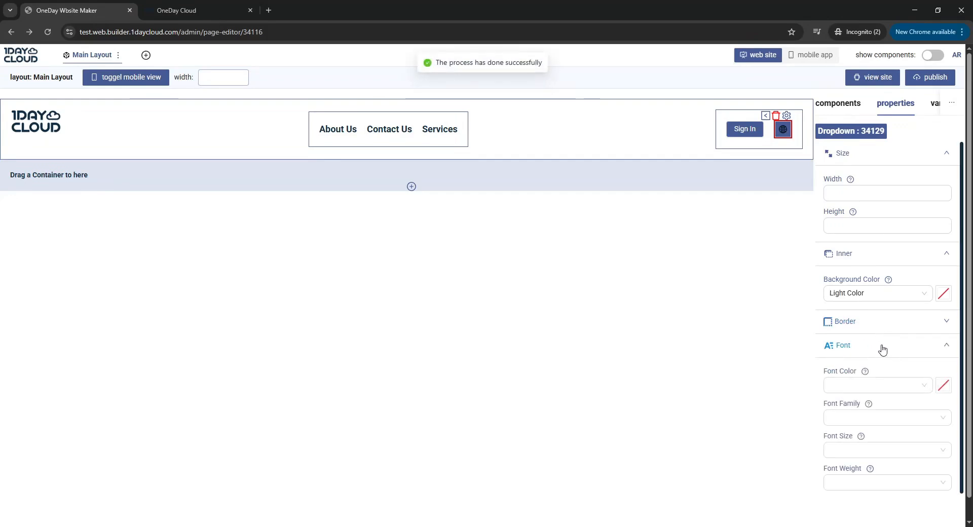
left_click(944, 385)
left_click_drag(857, 312, 822, 244)
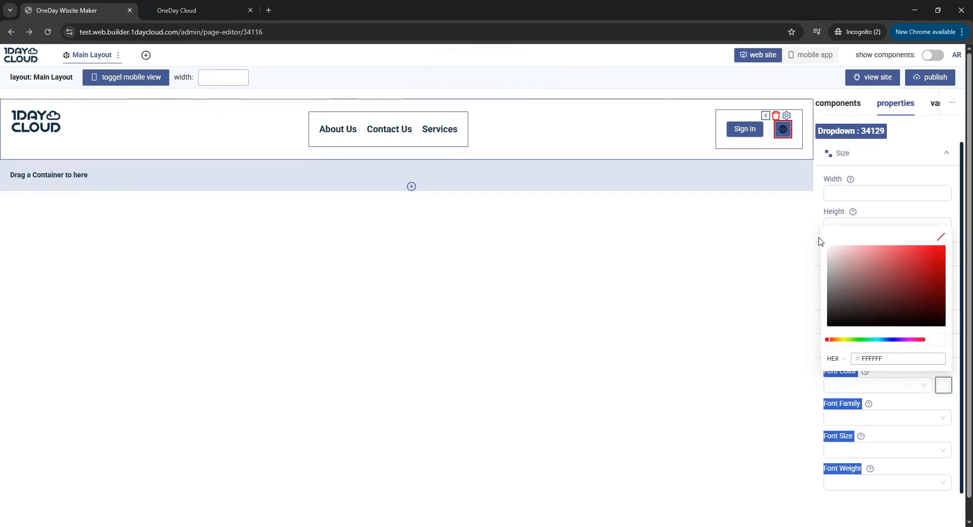
left_click(822, 242)
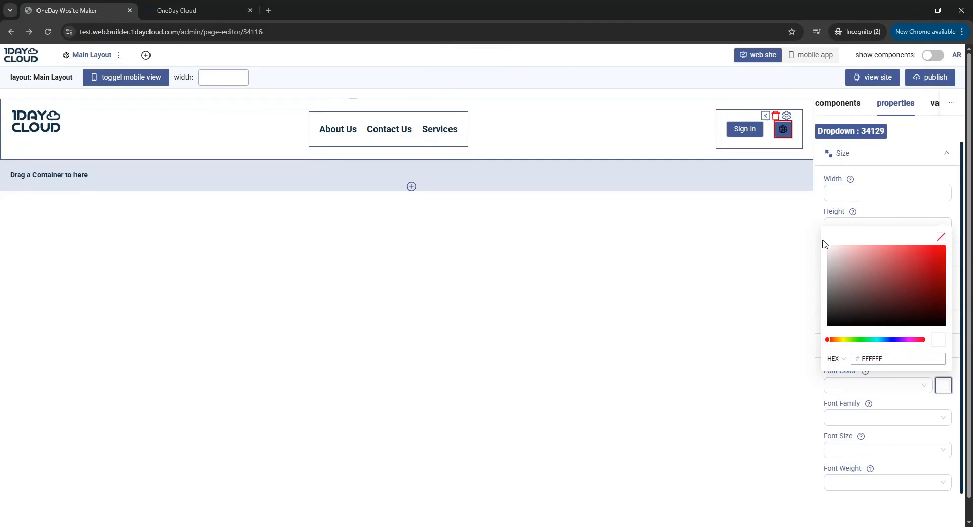
left_click(785, 244)
Step: Check the globe dropdown's assigned action and test it by switching the layout to AR and back to EN
left_click(783, 131)
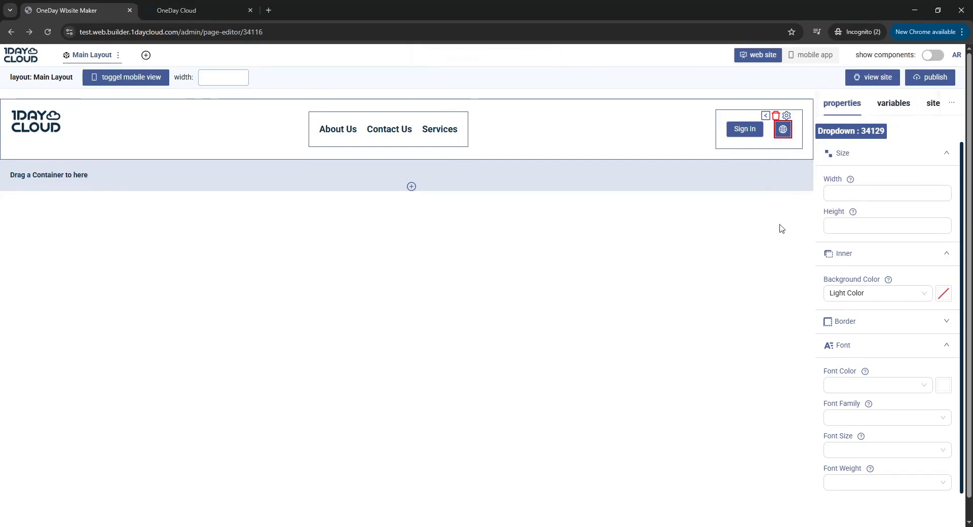
left_click(792, 120)
left_click(726, 144)
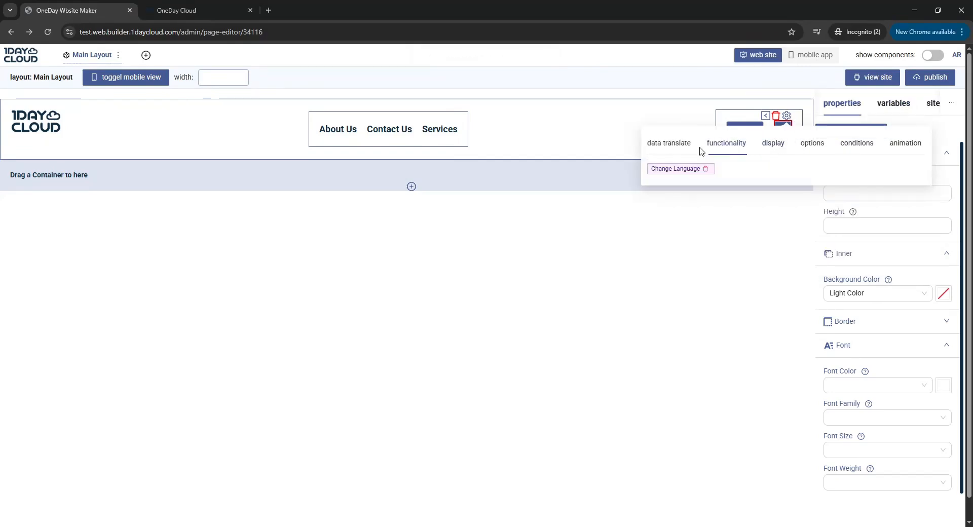
left_click(757, 223)
mouse_move(784, 135)
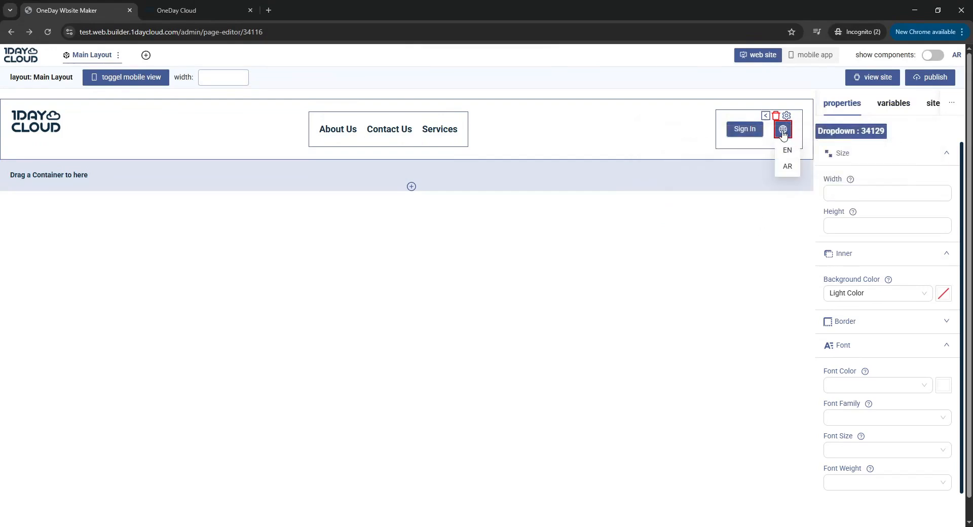
left_click(788, 168)
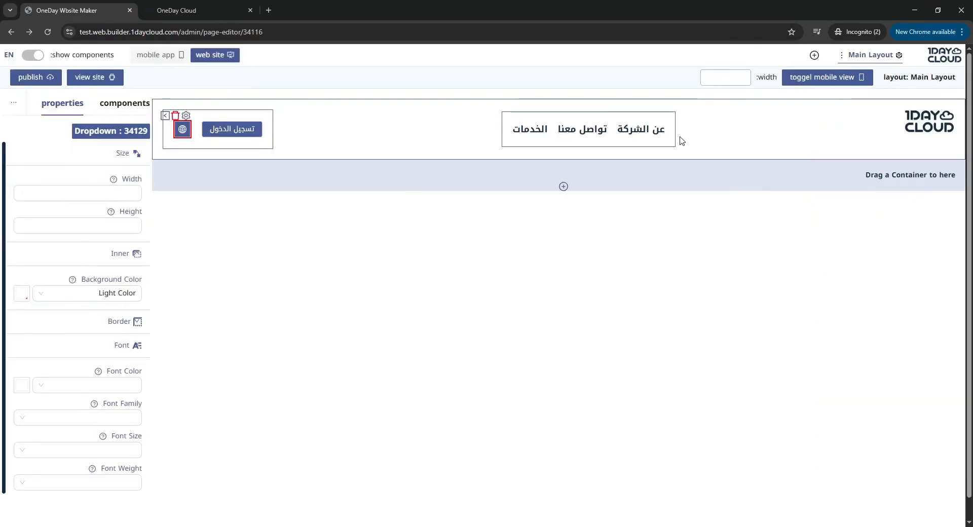
mouse_move(183, 130)
left_click(186, 151)
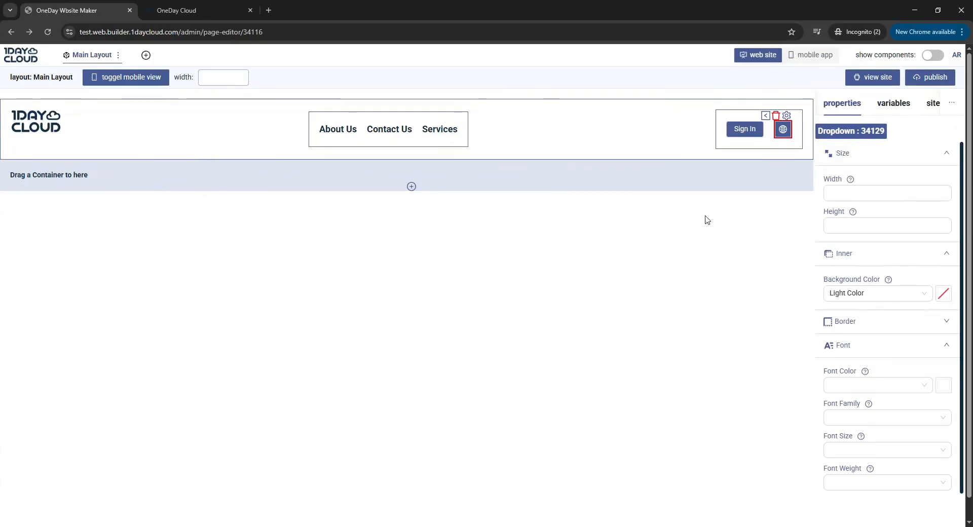
Step: Set the Align Items property of the header container to Center
left_click(622, 108)
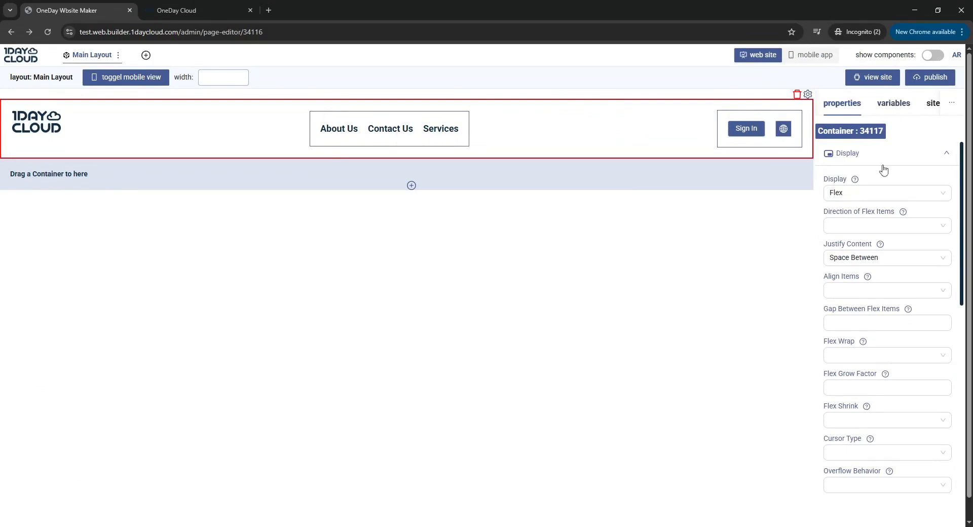
left_click(852, 291)
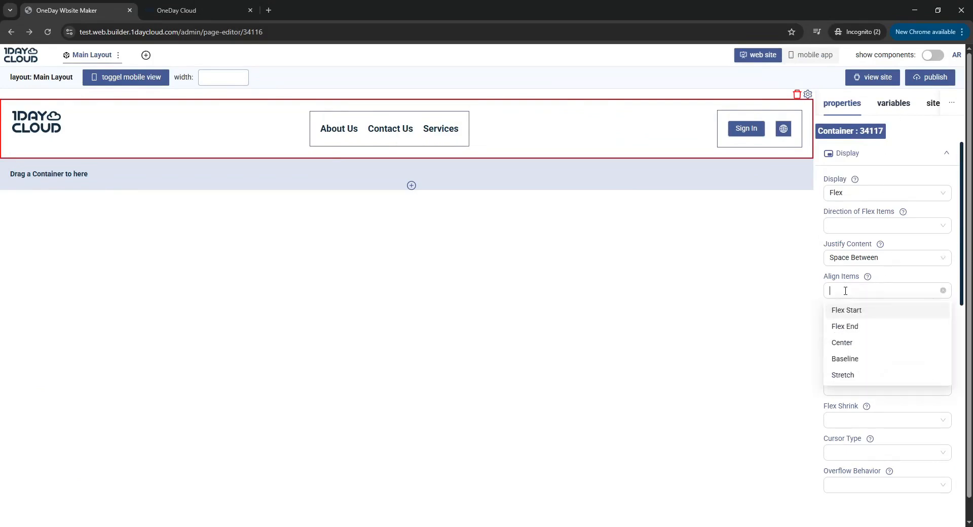
left_click(856, 343)
left_click(856, 342)
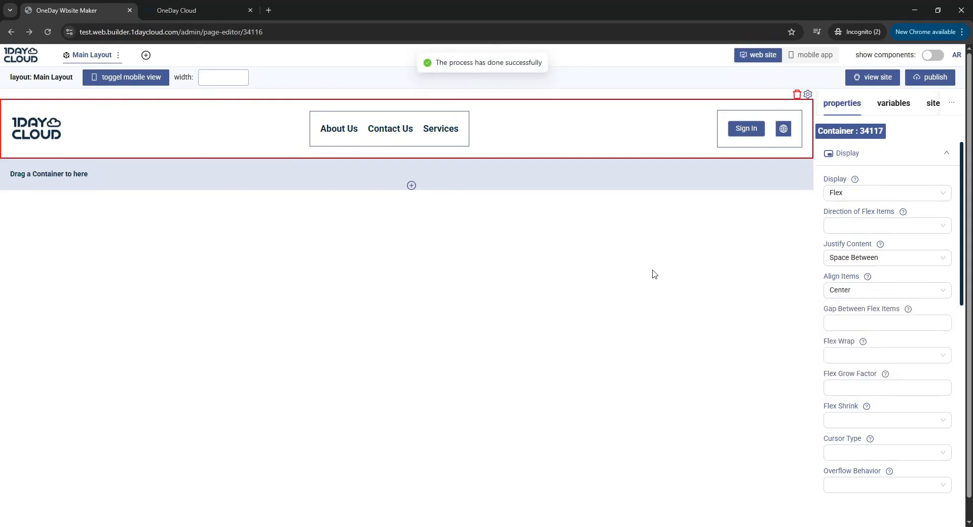
Step: Review the globe dropdown's background color choices and the color definitions in the site settings
left_click(782, 131)
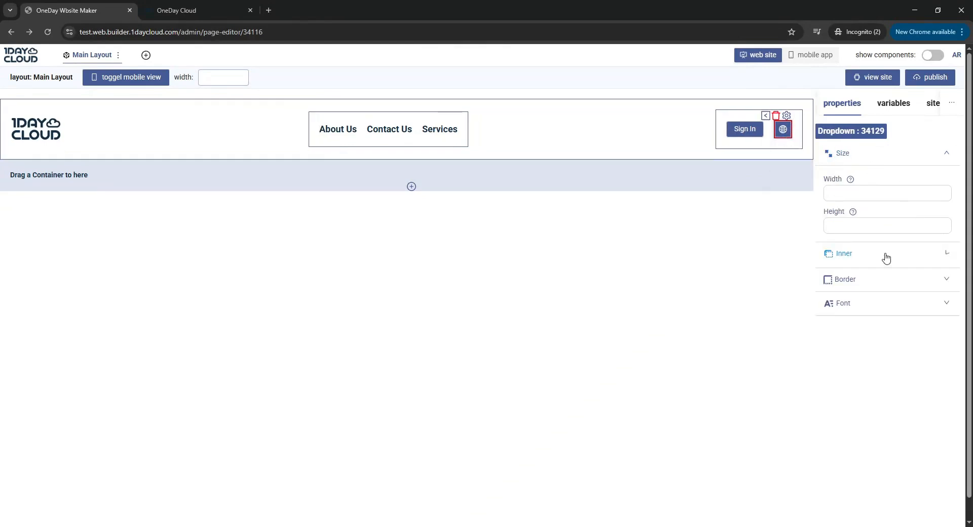
left_click(886, 256)
left_click(886, 293)
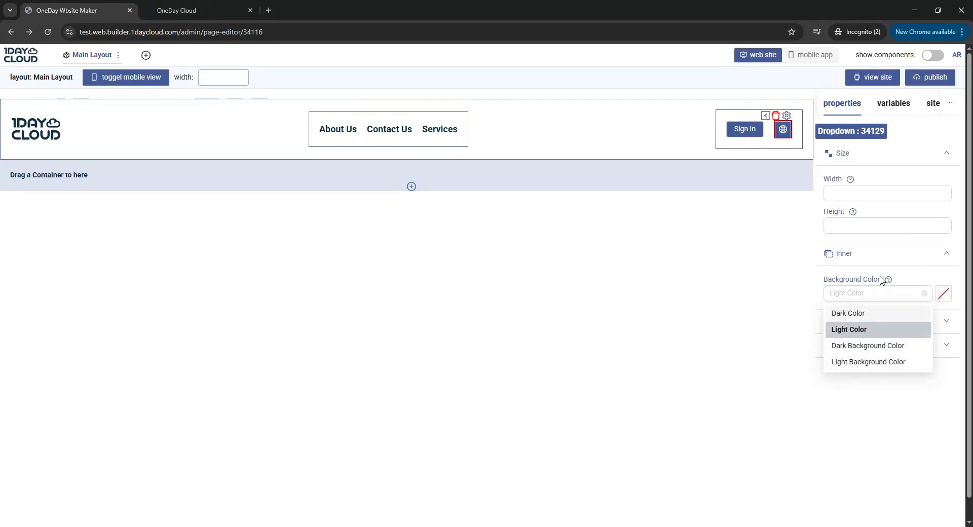
left_click(935, 107)
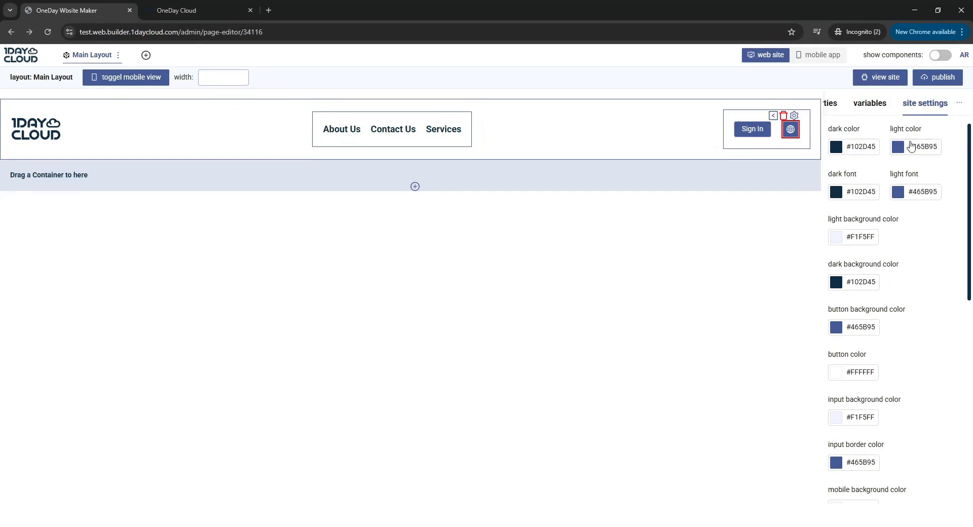
left_click_drag(969, 152, 967, 122)
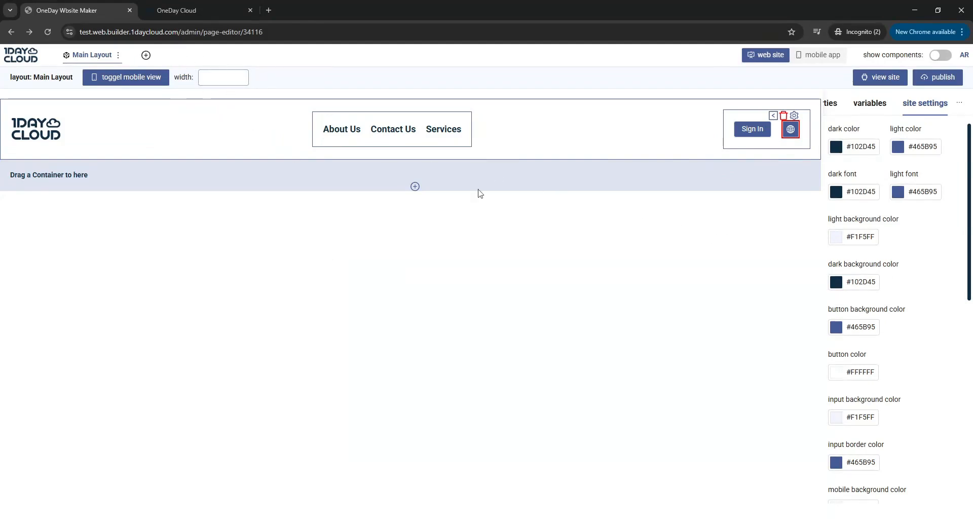
Step: Add a Page Body component below the header container in the Main Layout
left_click(960, 104)
left_click(943, 130)
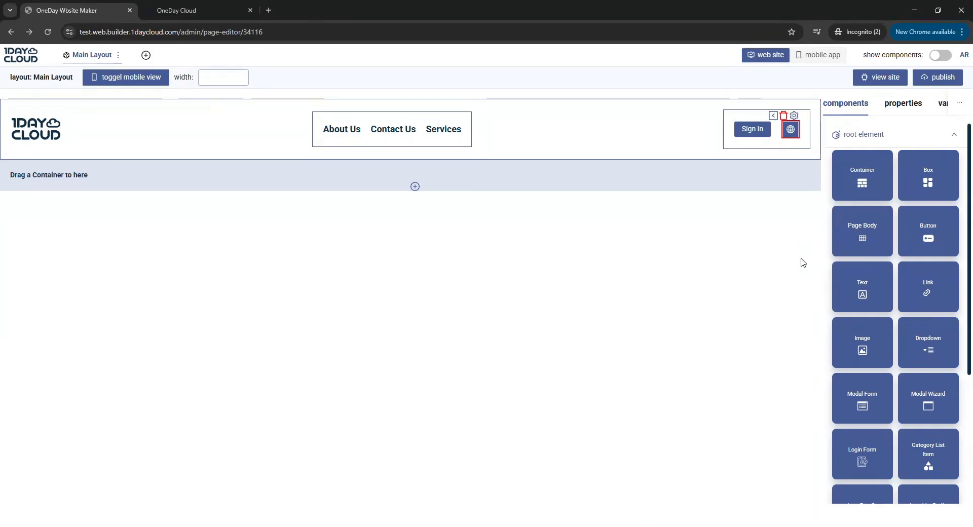
left_click_drag(863, 218, 708, 178)
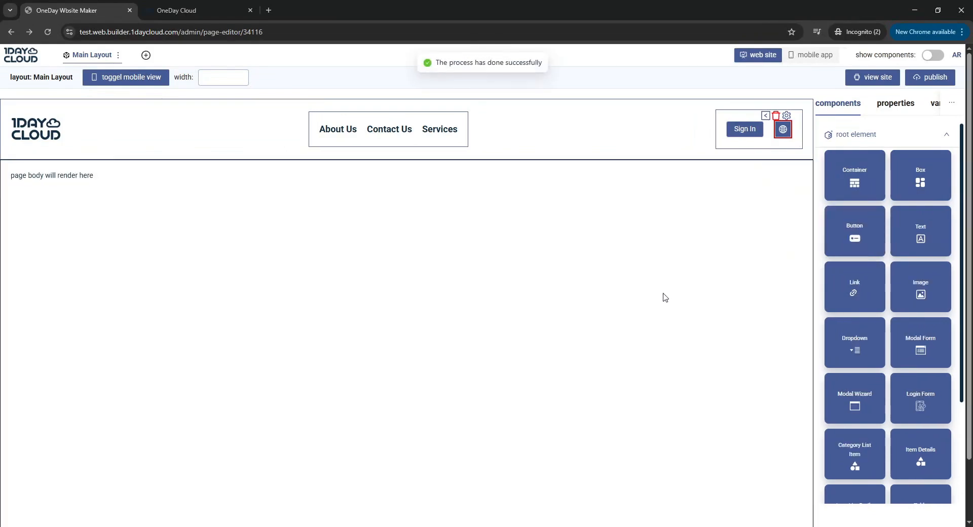
left_click(647, 242)
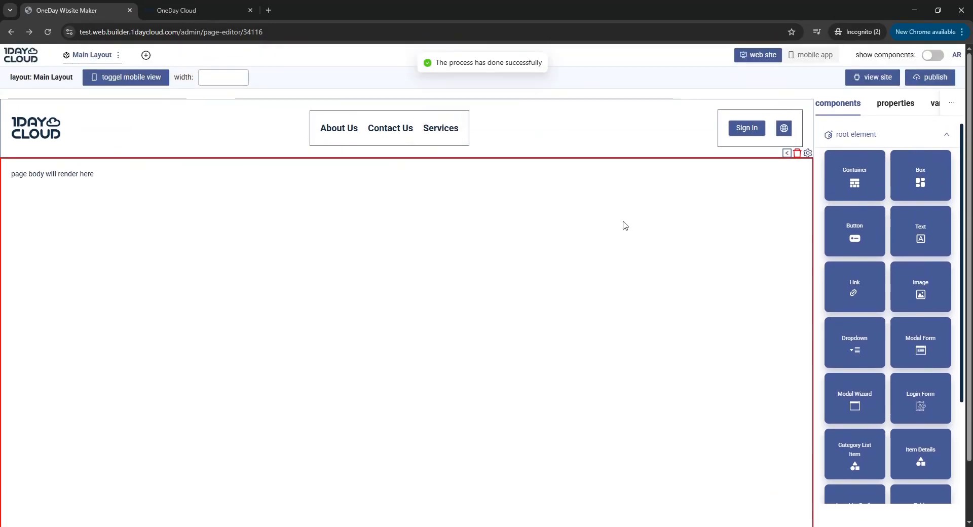
left_click_drag(2, 174, 115, 183)
left_click(137, 190)
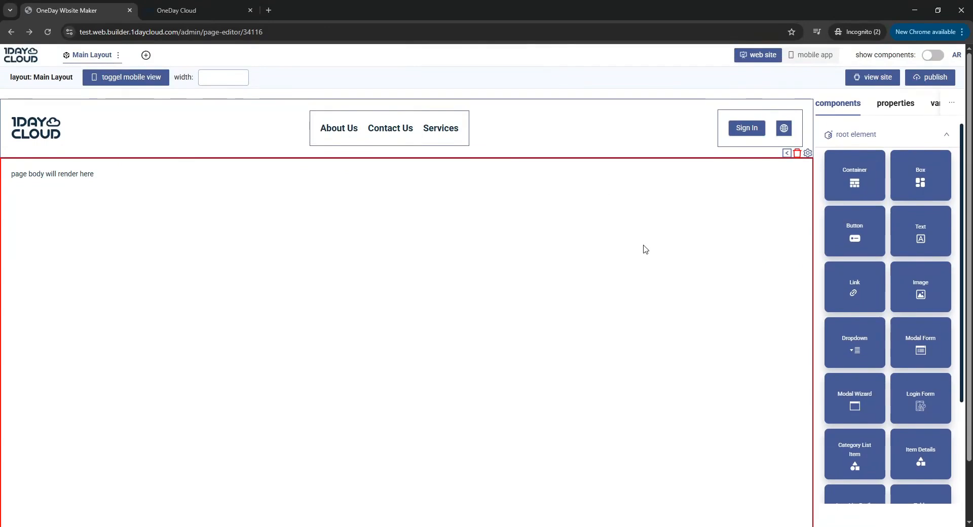
Step: Start a new entry named Home Page with the type Page
left_click(146, 55)
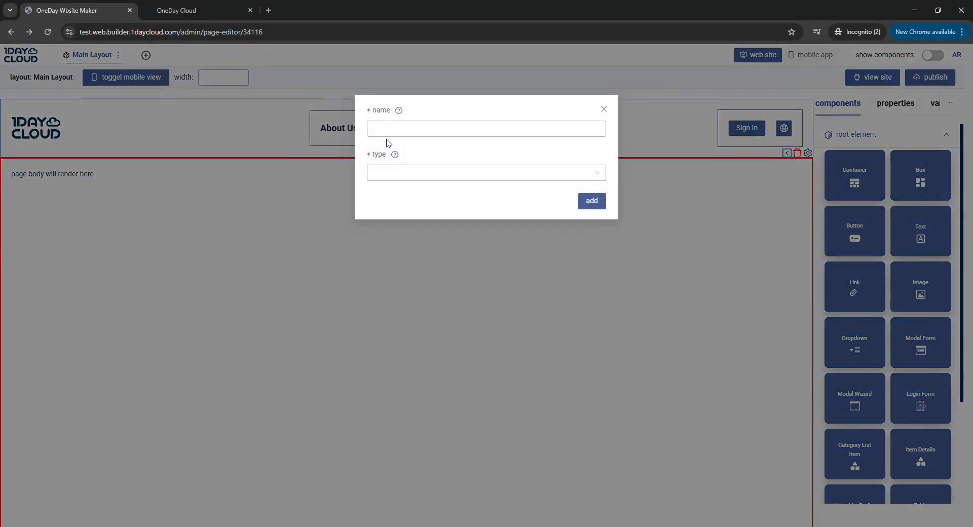
left_click(396, 129)
type("Home Page")
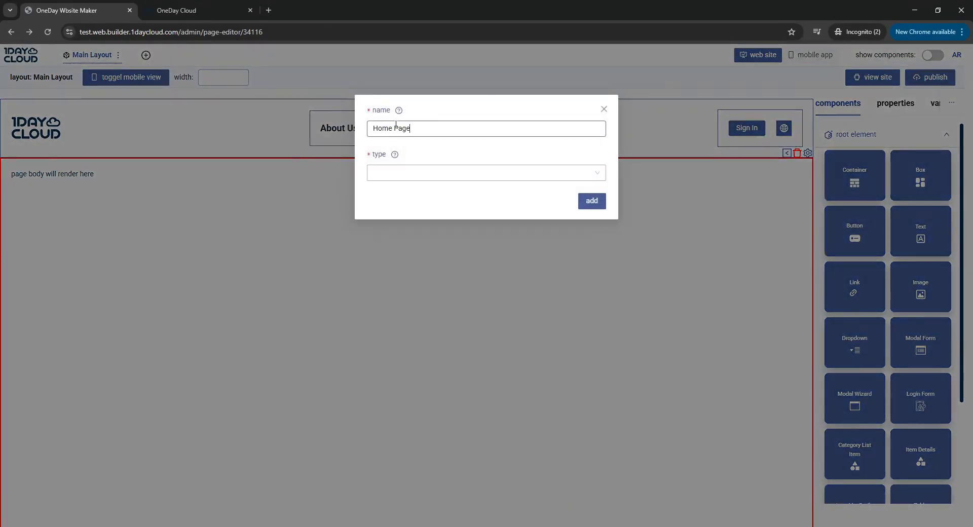
left_click(445, 173)
left_click(384, 273)
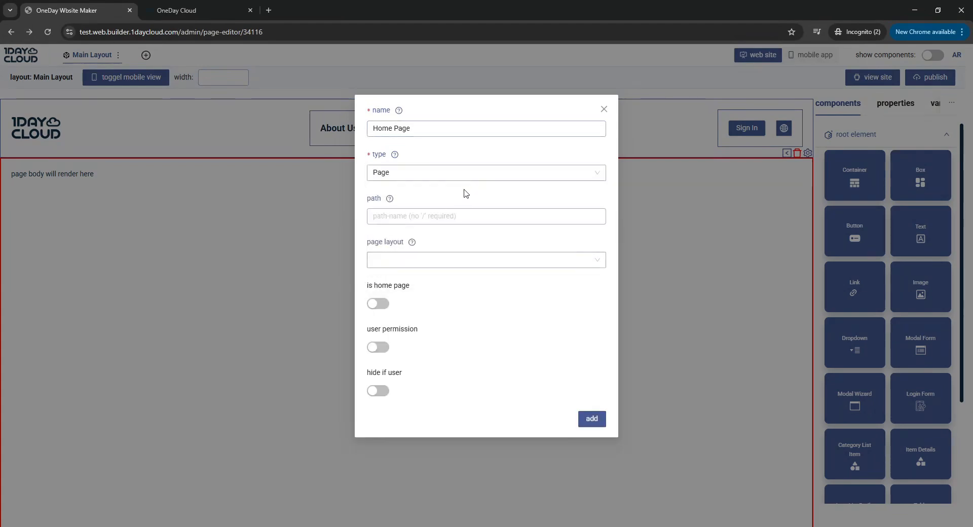
Step: Give the new page the path / and the Main Layout, mark it as the home page, and add it
left_click(458, 217)
type("/")
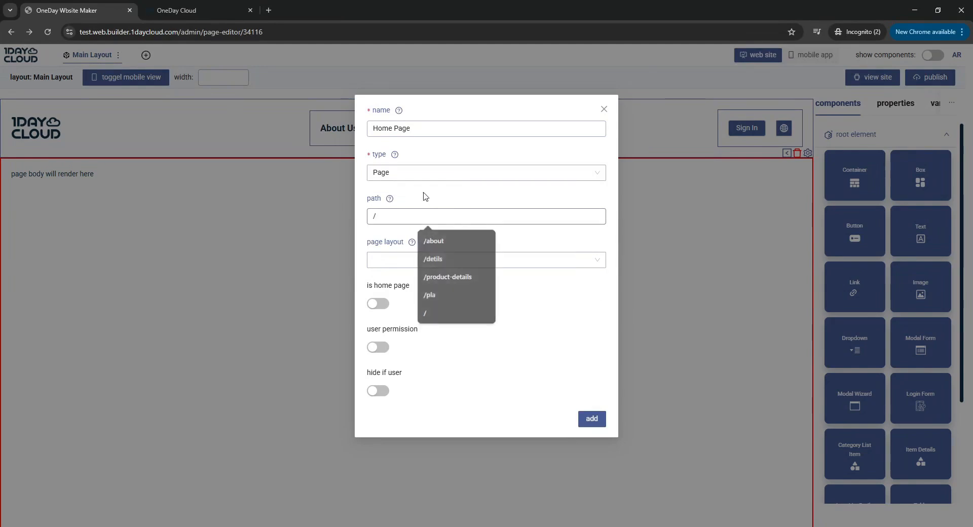
left_click(425, 196)
left_click(455, 257)
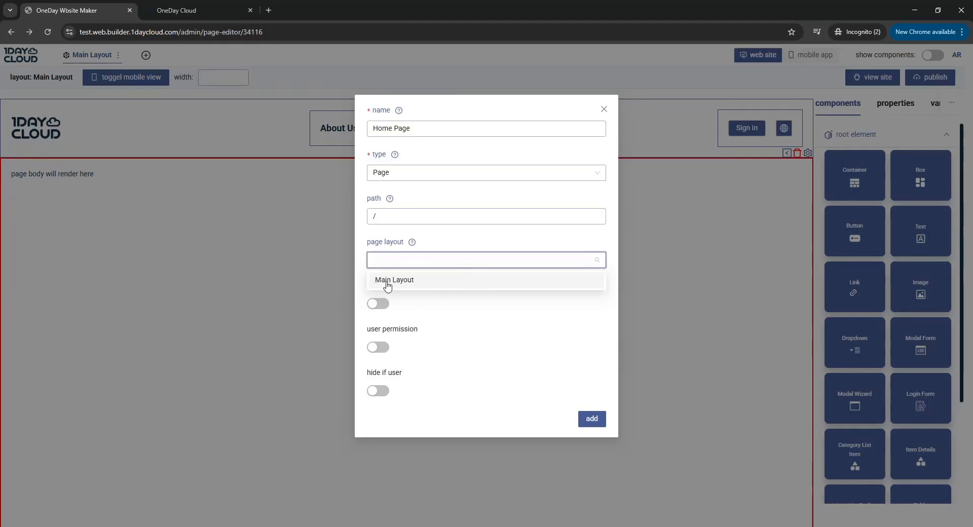
left_click(385, 280)
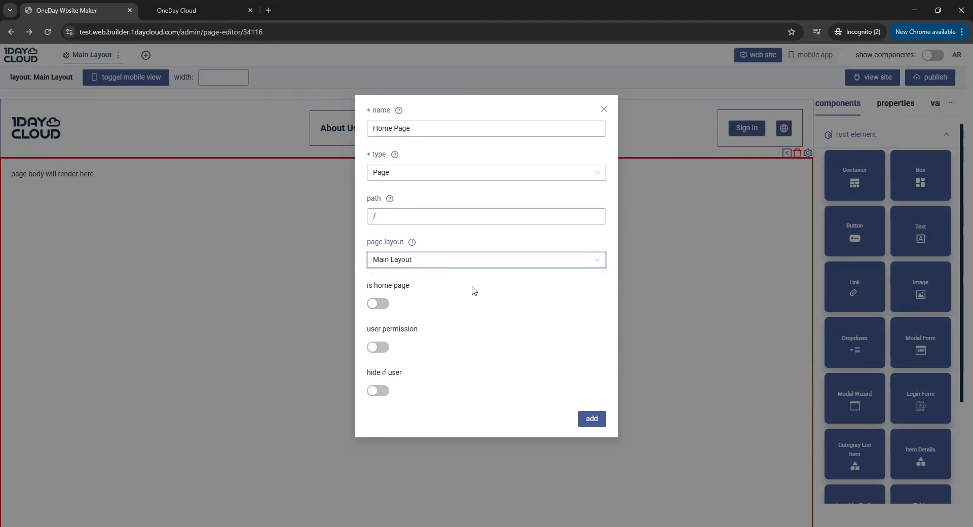
left_click(378, 303)
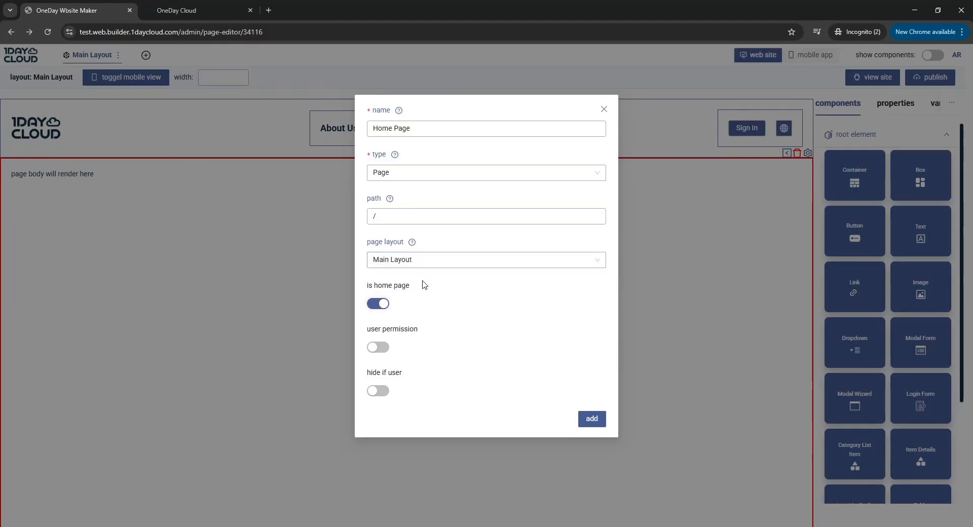
left_click(598, 427)
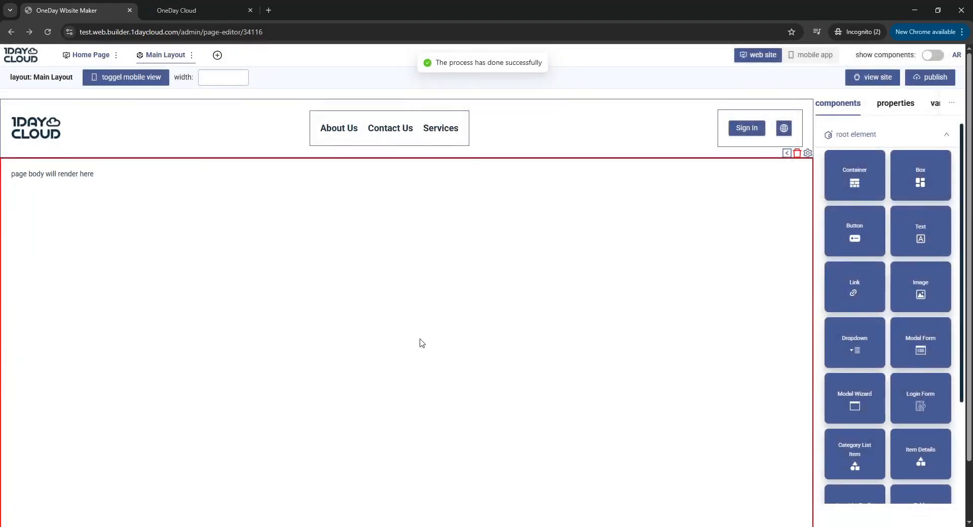
Step: Compare the Home Page with the Main Layout, and add a Button to the Home Page's empty container
left_click(100, 58)
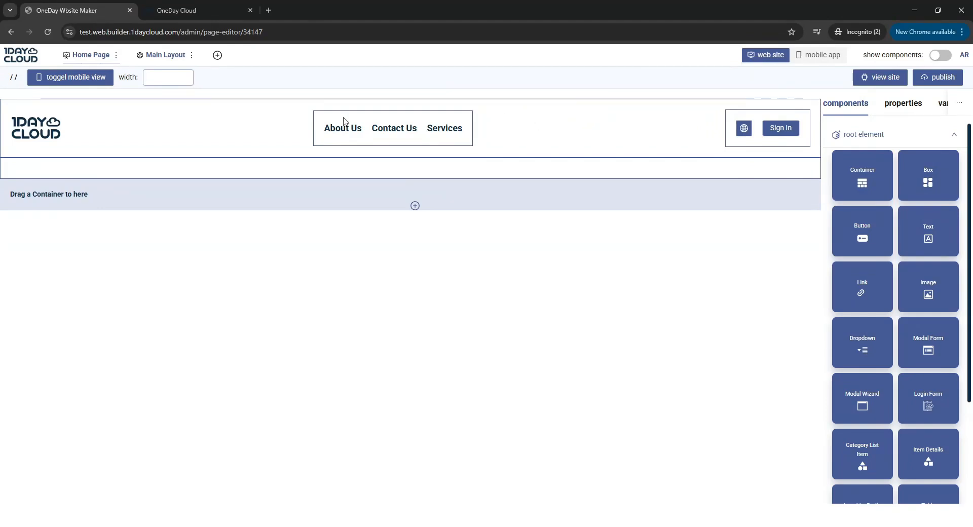
left_click(165, 56)
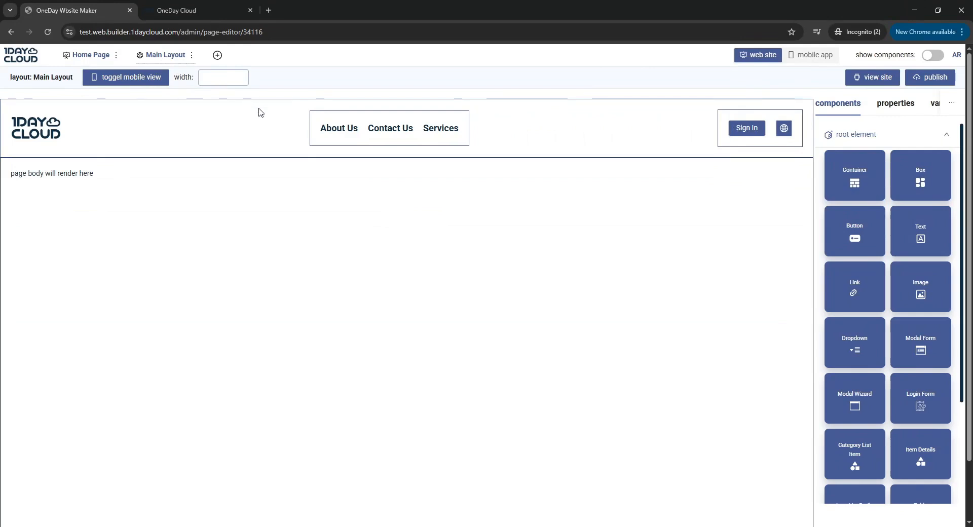
left_click(96, 56)
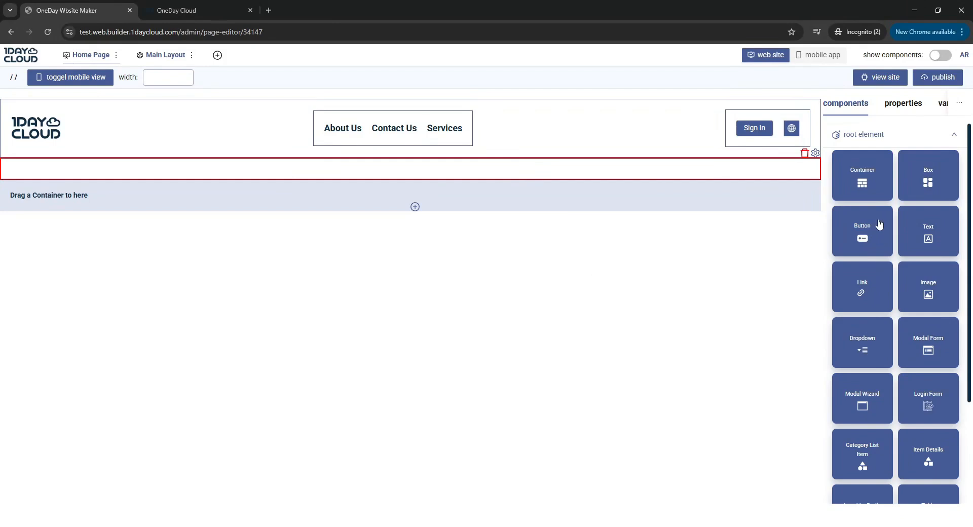
left_click_drag(877, 223, 553, 172)
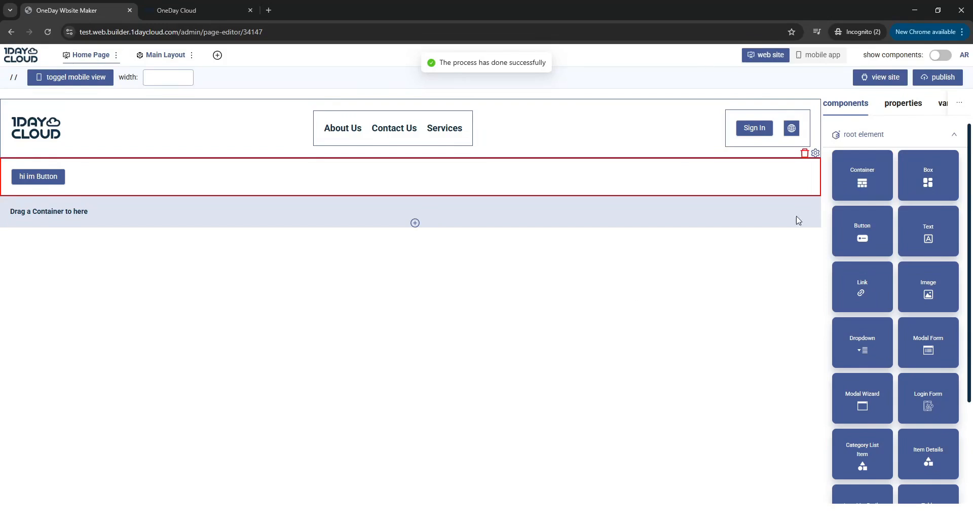
Step: Publish the site and check the live home page, returning to the Main Layout in the editor
left_click(938, 77)
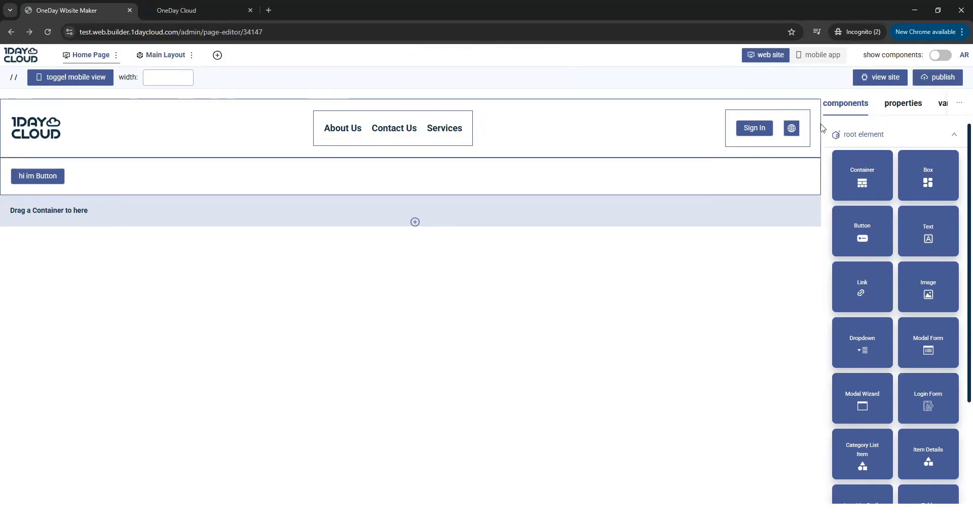
left_click(881, 78)
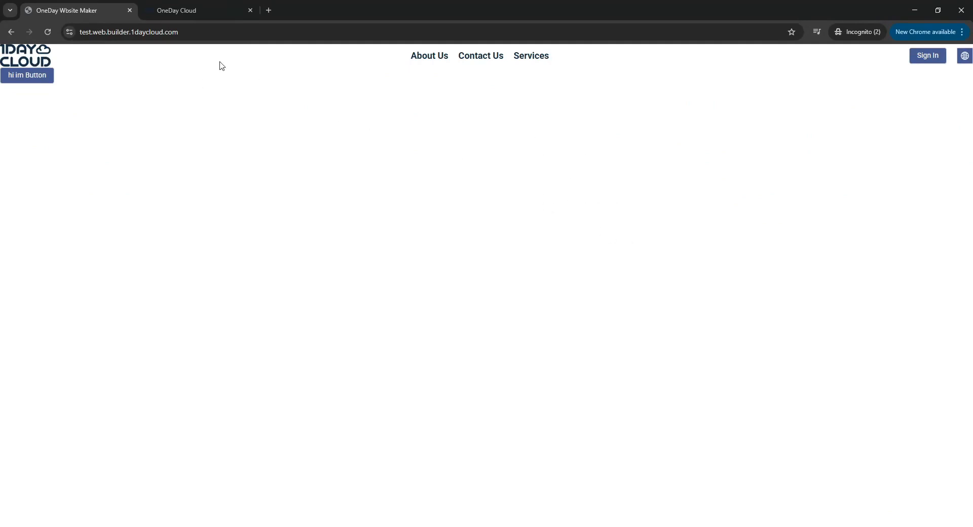
left_click(11, 32)
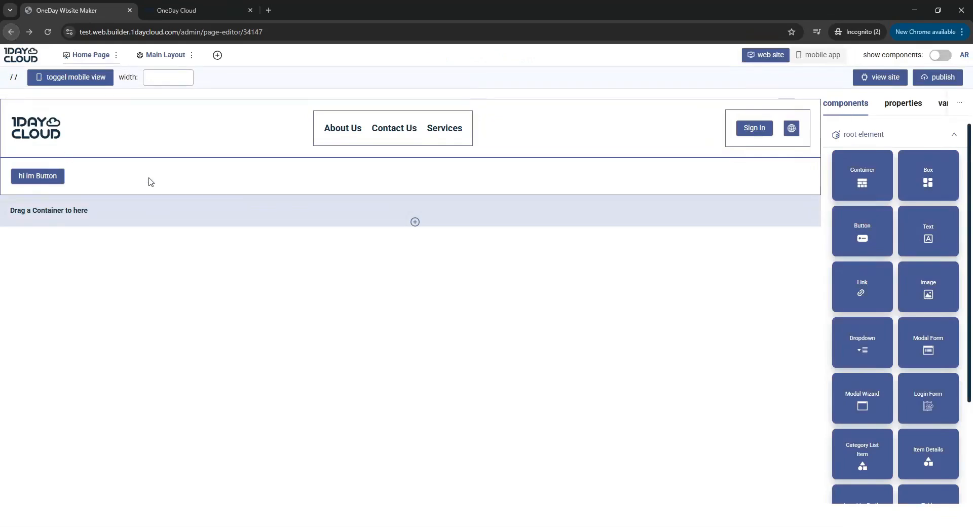
left_click(175, 57)
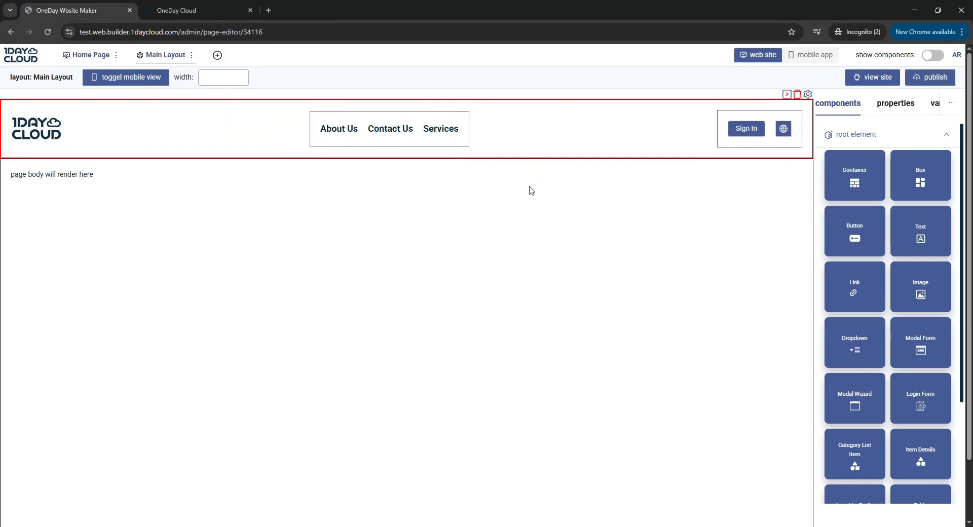
Step: Set the padding of the header container in the Main Layout to 20px
key("Tab")
left_click(891, 105)
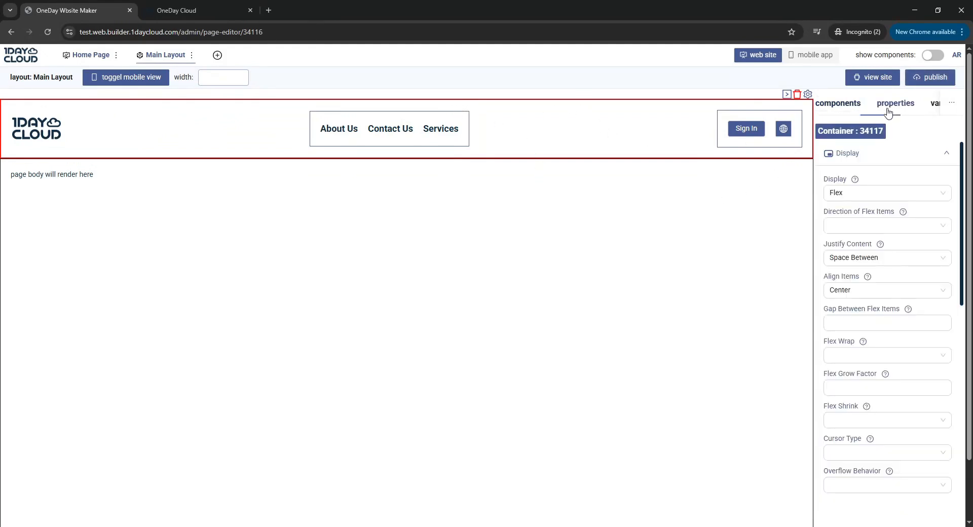
left_click(905, 153)
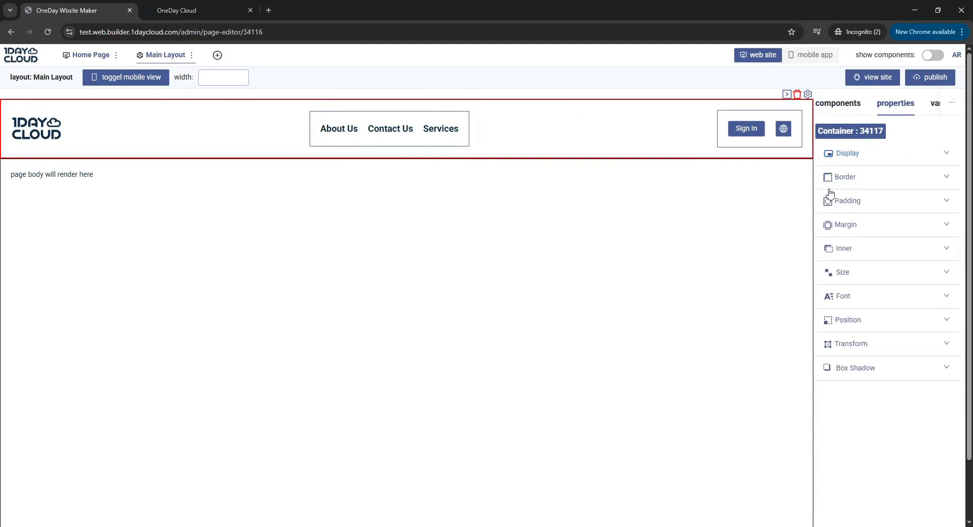
left_click(880, 206)
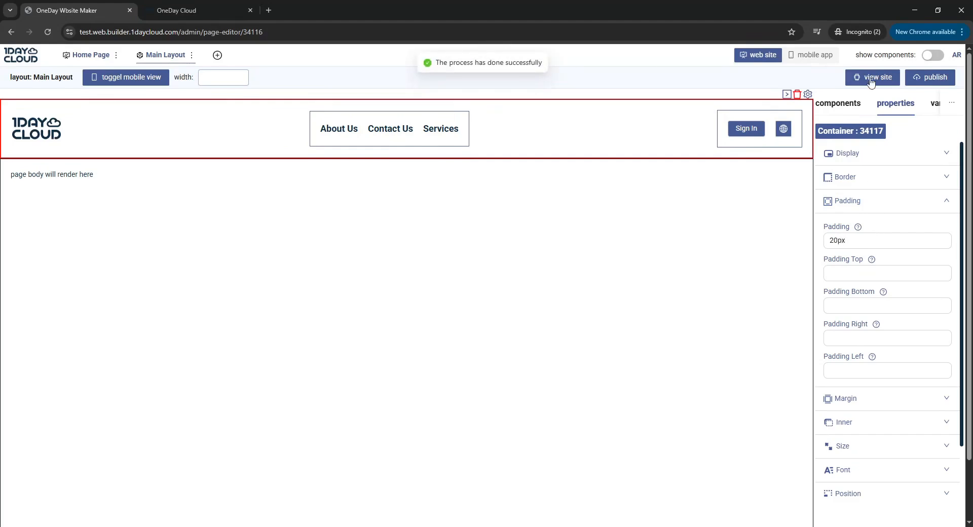
Step: Publish the padded header, check it on the live site, and return to the Main Layout editor
left_click(932, 78)
left_click(886, 79)
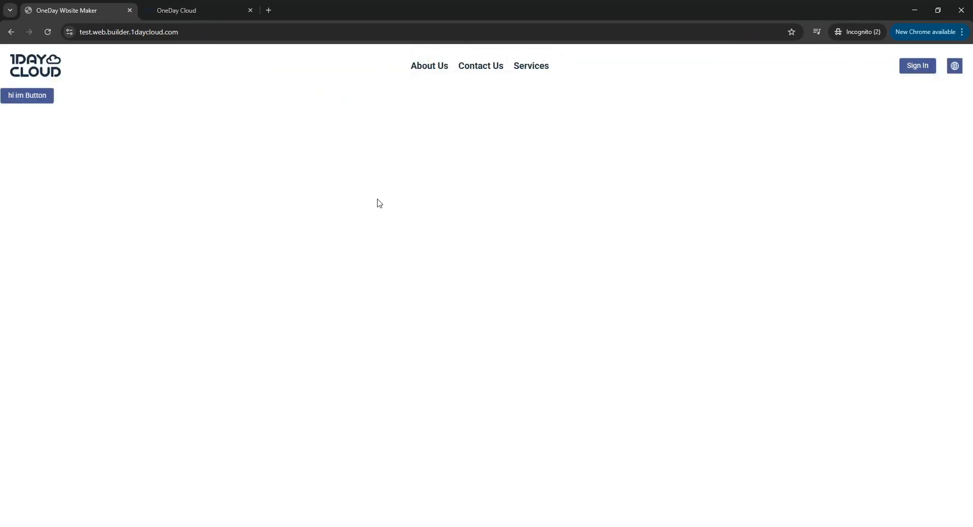
left_click(12, 31)
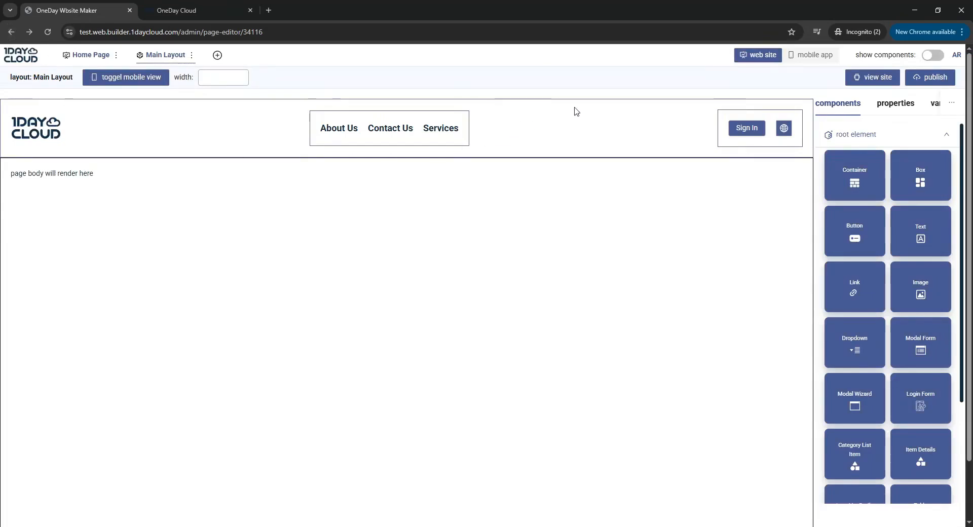
Step: Give the header container the Light Background Color and a bottom border of 2px solid rgb(70, 91, 149)
left_click(895, 103)
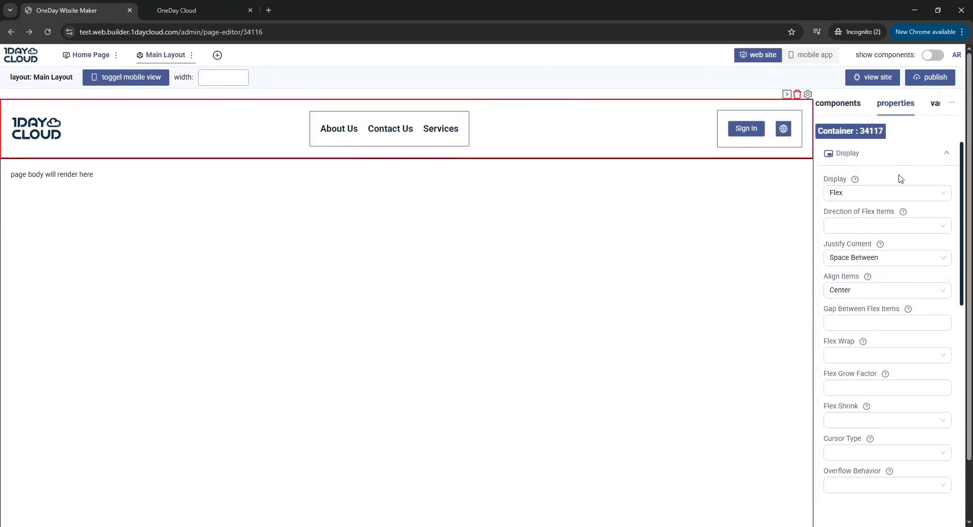
scroll(878, 270, "down", 1)
scroll(878, 278, "up", 1)
left_click(899, 155)
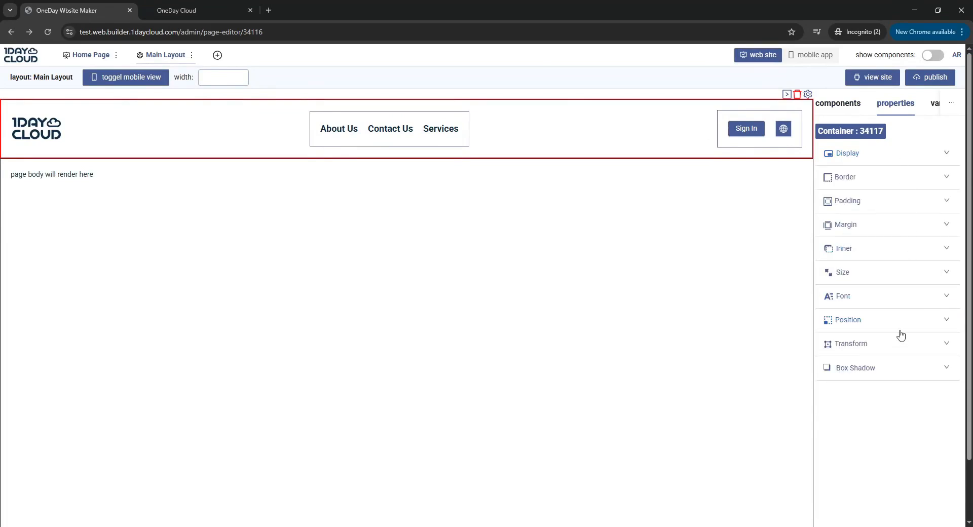
left_click(894, 256)
left_click(892, 289)
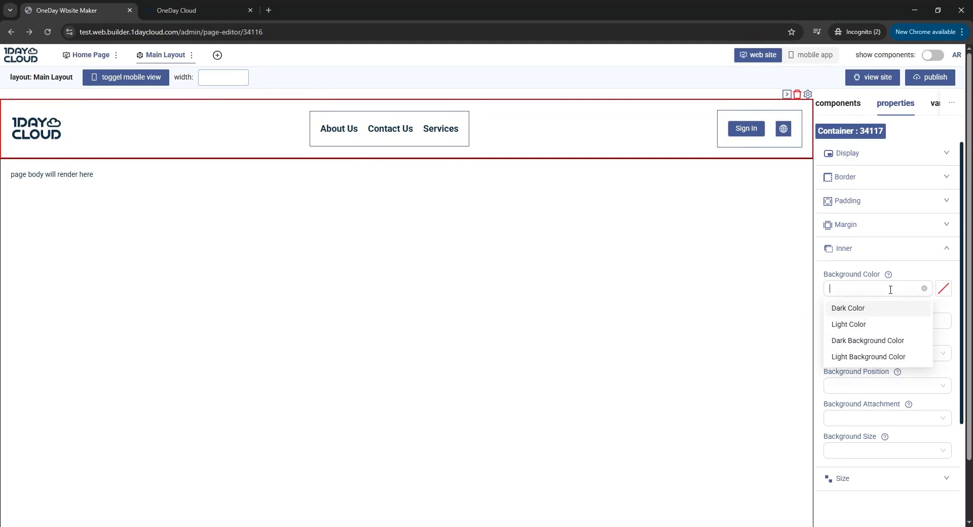
left_click(877, 356)
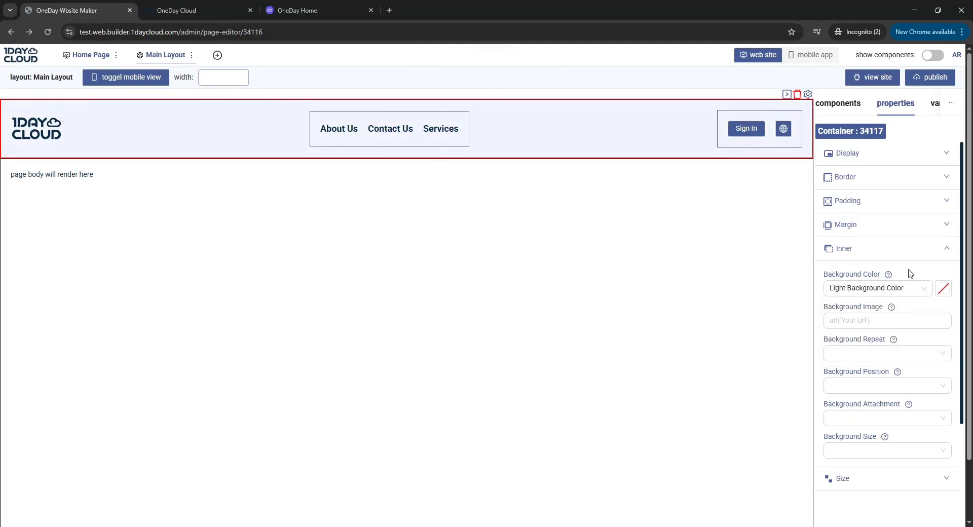
left_click(871, 180)
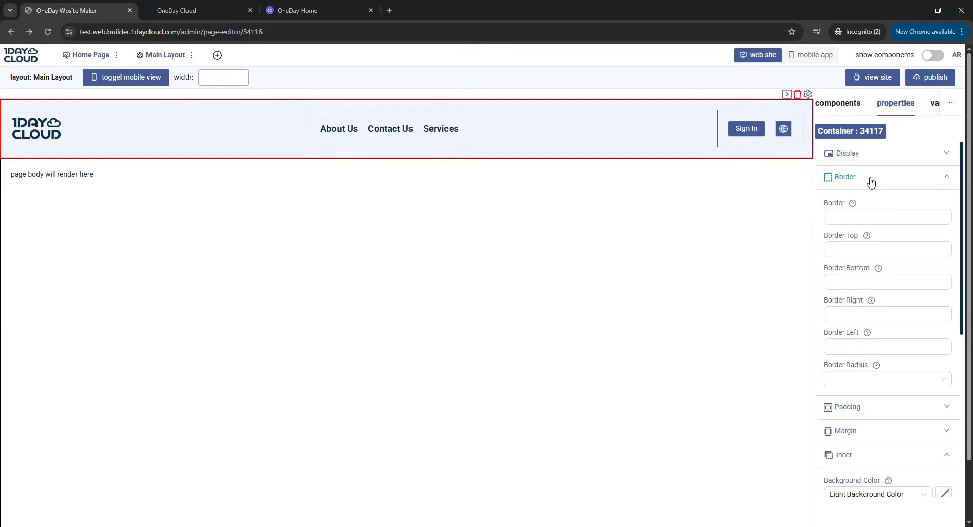
type("2px solid rgb(70, 91, 149)")
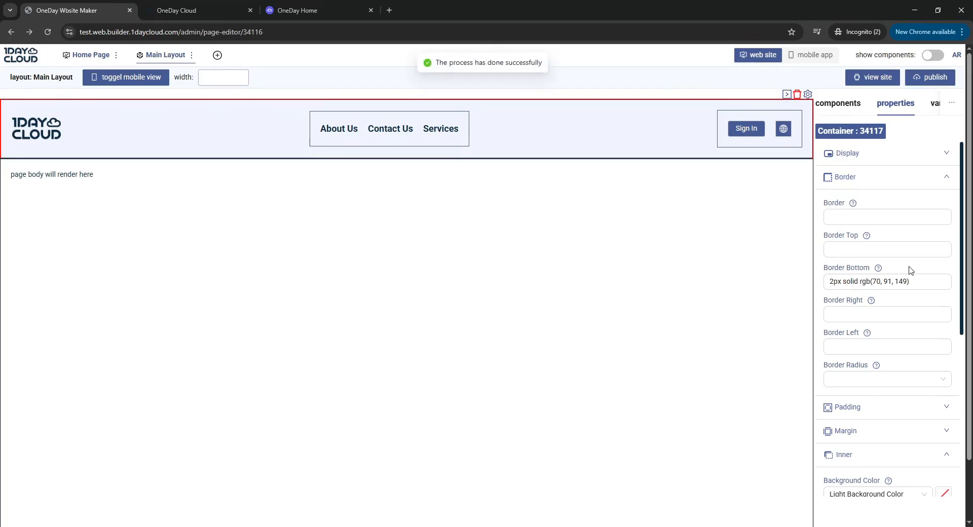
Step: Set the padding of the Page Body below the header to 20px
left_click(761, 190)
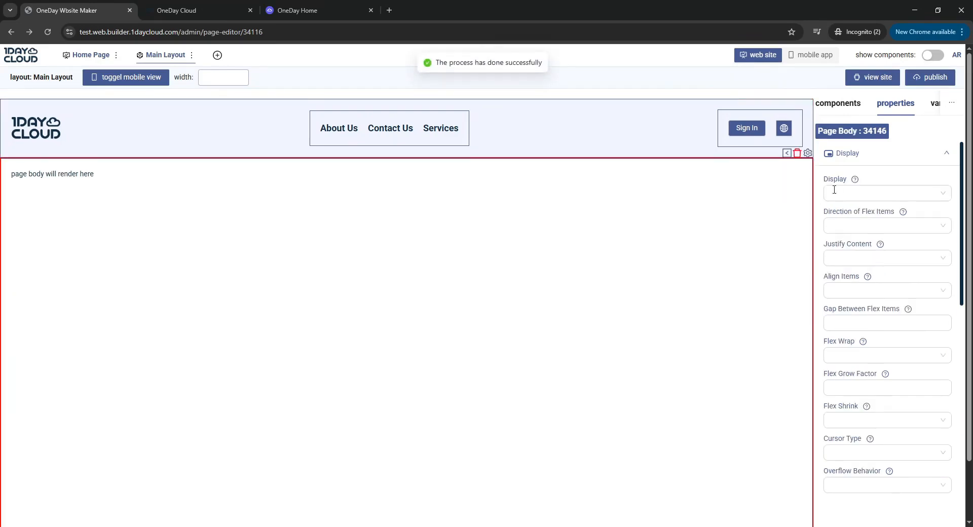
left_click(890, 155)
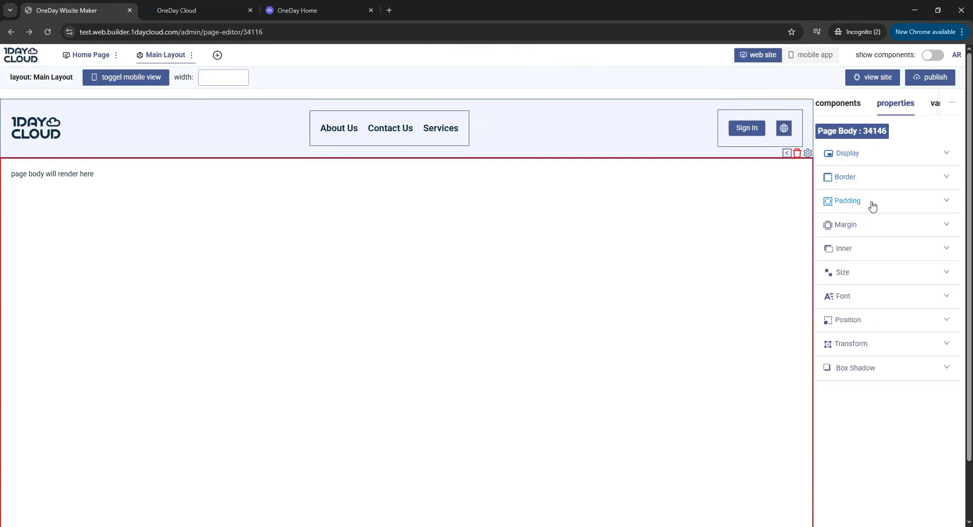
left_click(872, 203)
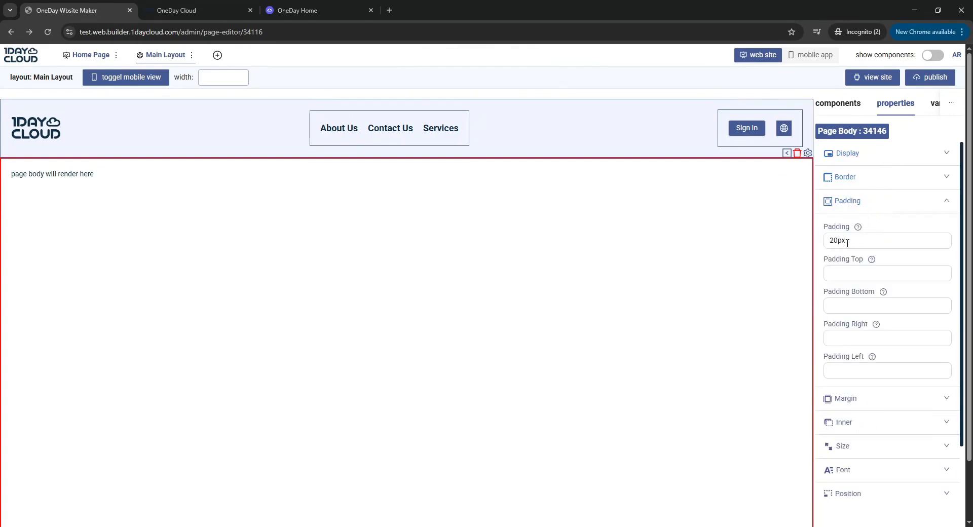
left_click(883, 202)
Step: Publish the restyled header and page body, and open the live site to check them
left_click(930, 78)
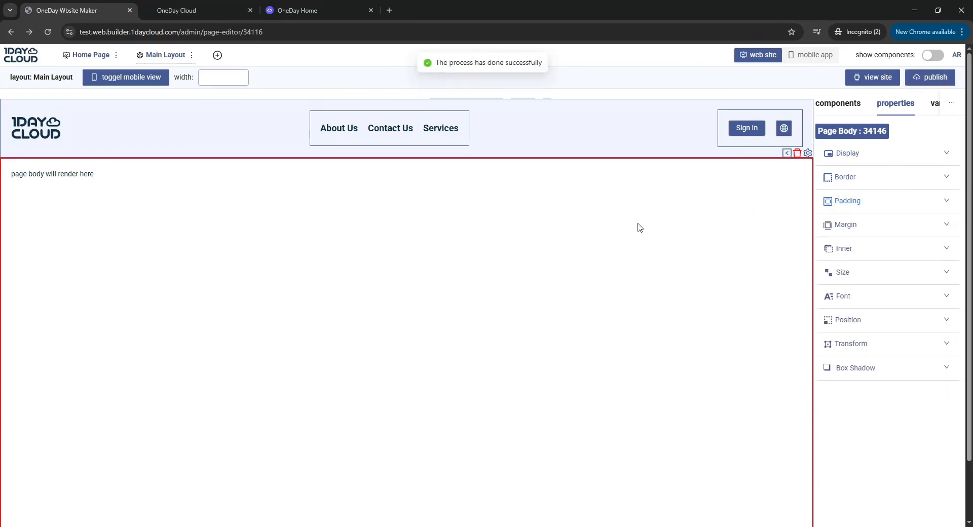
left_click(864, 81)
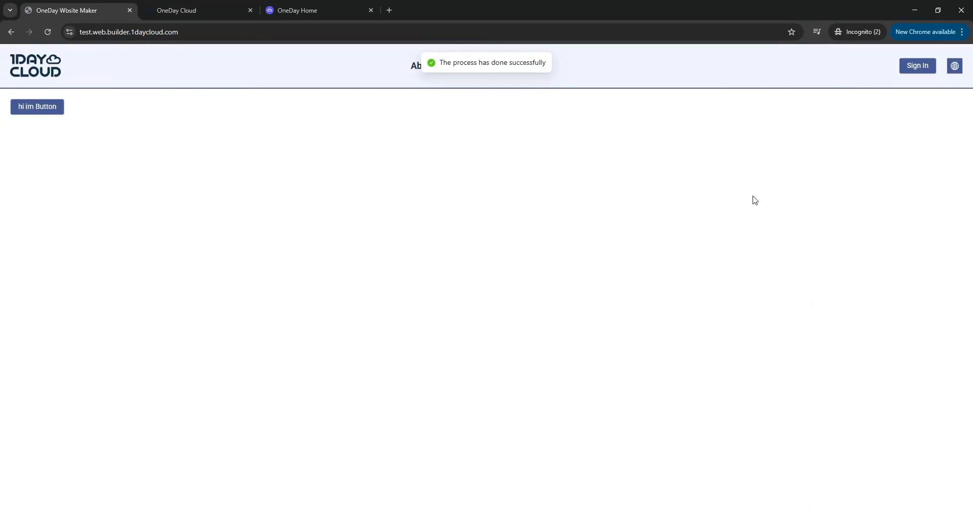